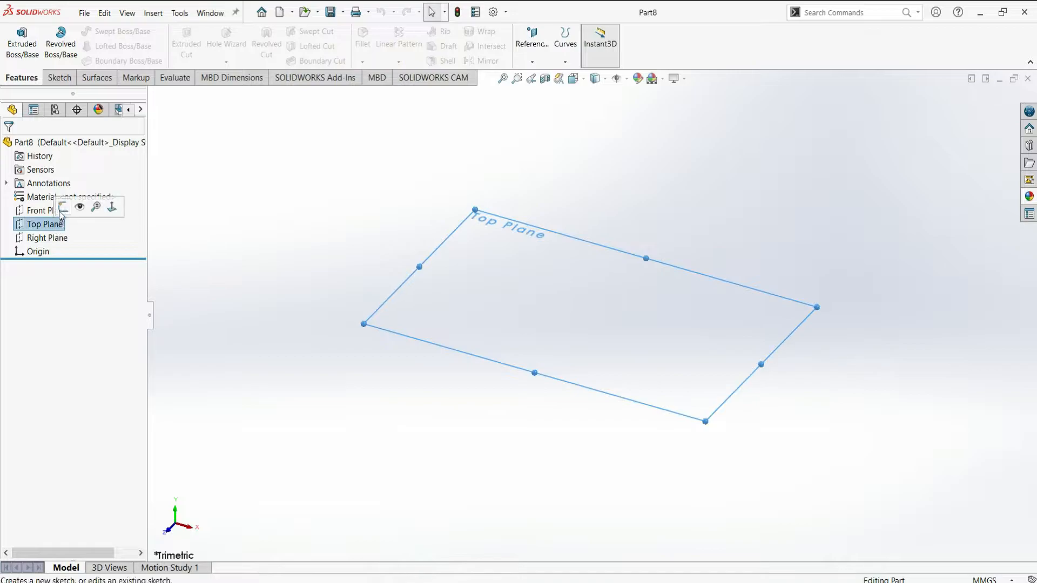
# - Start a sketch on the Top Plane and draw a vertical centerline about 58 mm long upward from the origin
pyautogui.click(62, 208)
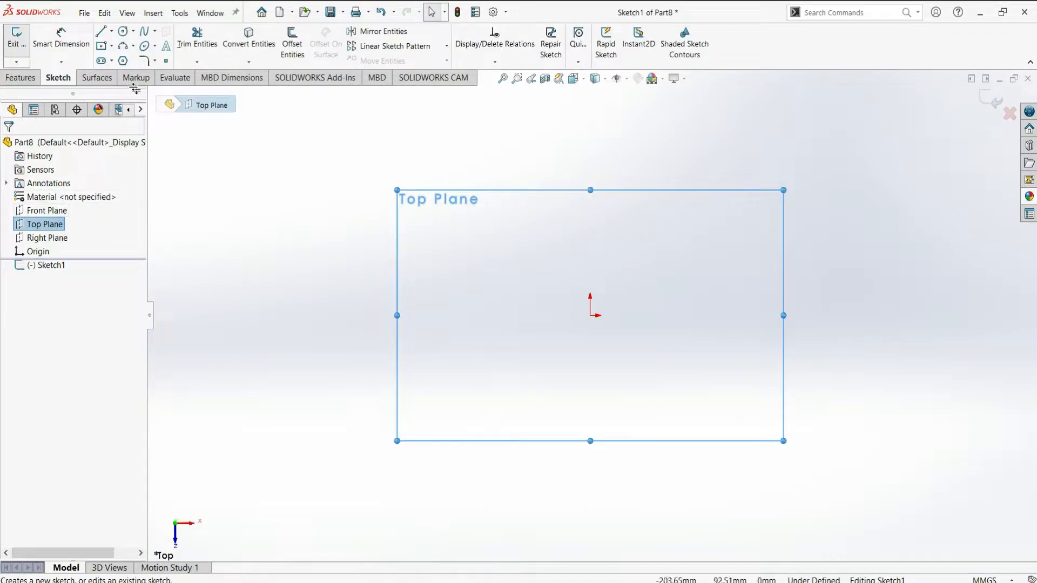
pyautogui.click(112, 31)
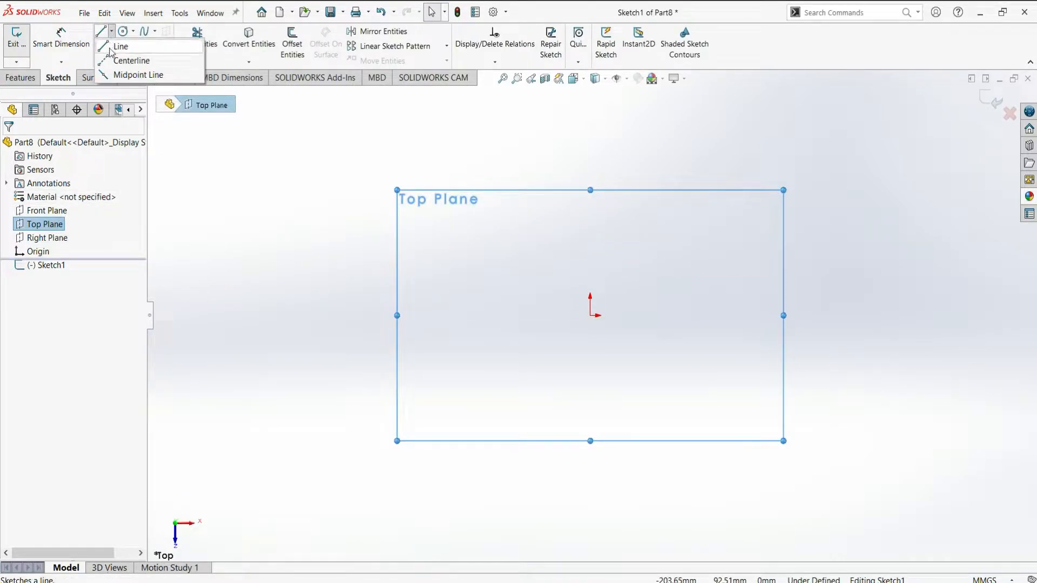
pyautogui.click(137, 64)
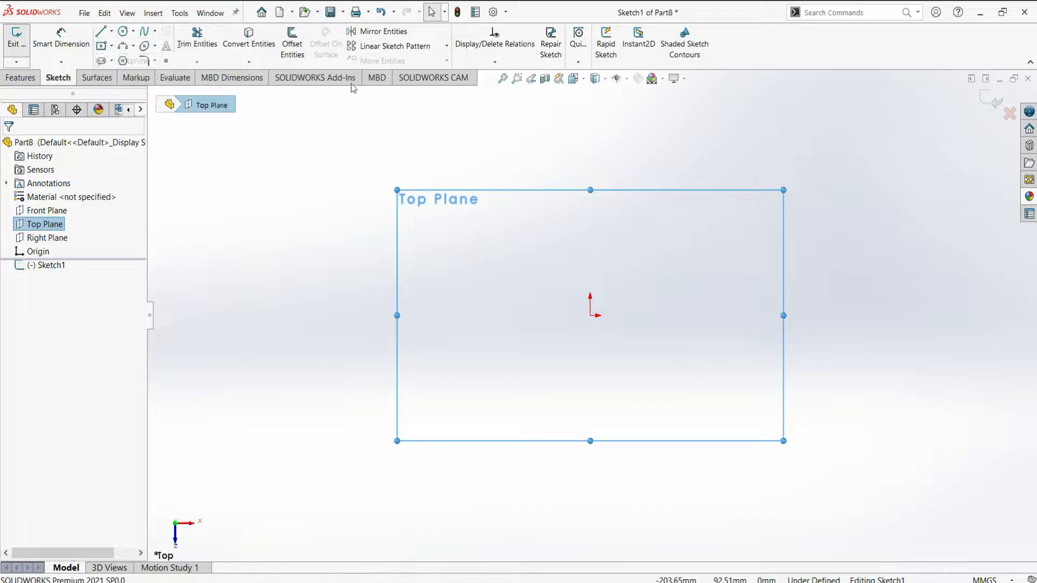
pyautogui.click(590, 315)
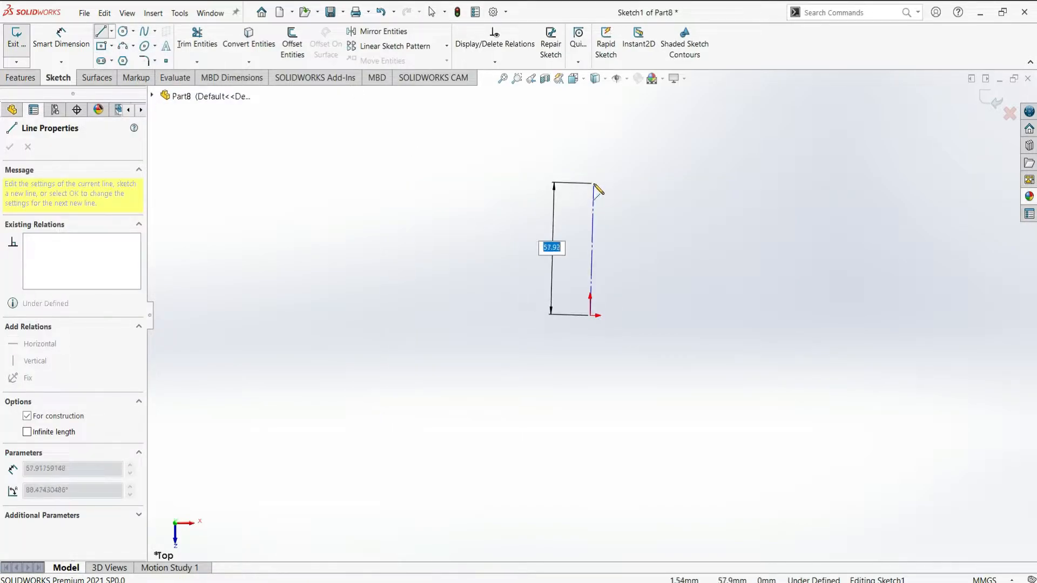
pyautogui.click(593, 182)
pyautogui.press('Escape')
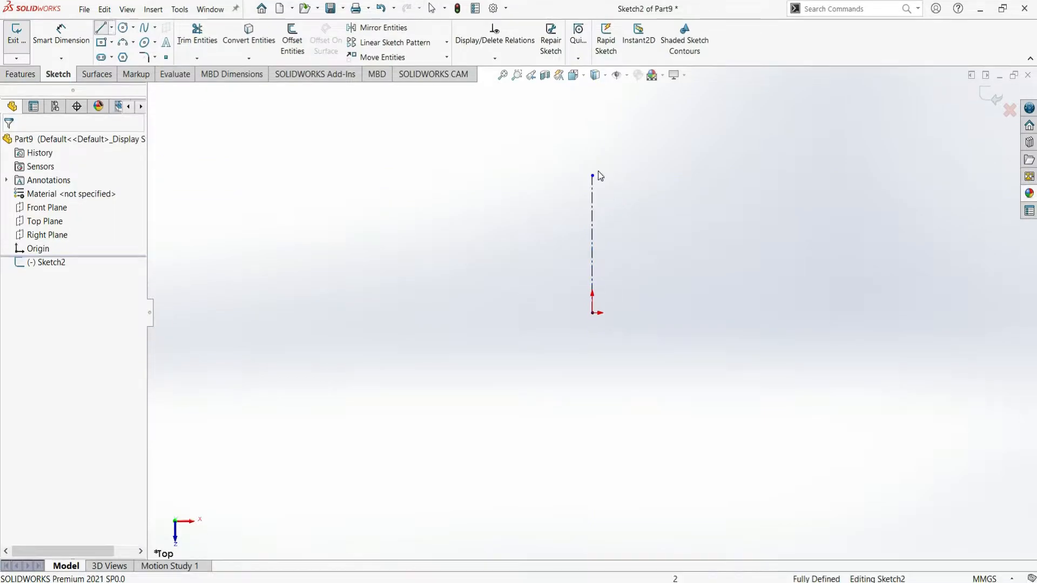
pyautogui.press('Escape')
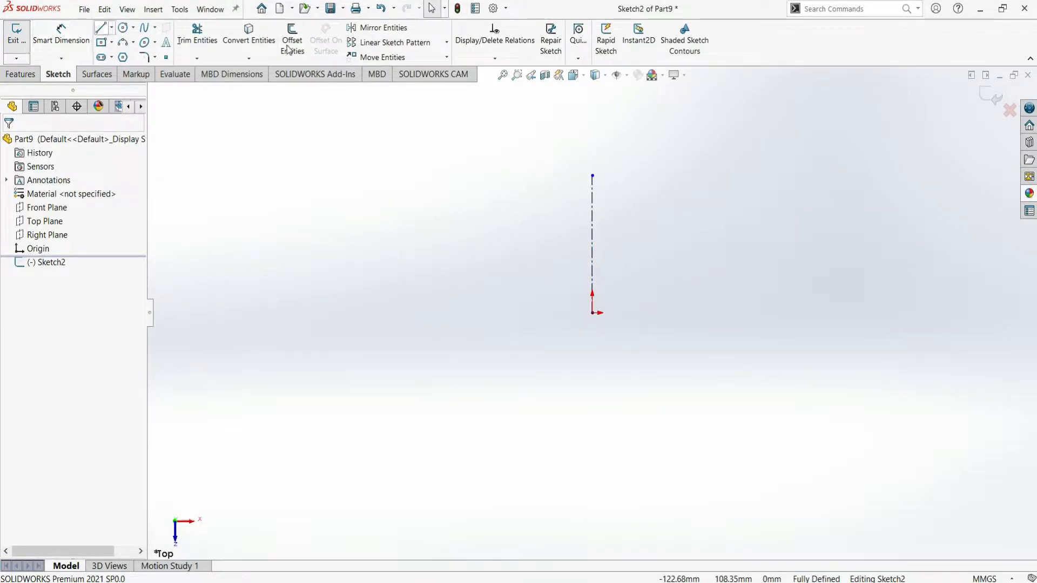
# - Sketch a closed triangle with its apex at the centerline's upper end, slanted sides about 68 mm long and a horizontal base through the origin
pyautogui.press('l')
pyautogui.click(593, 175)
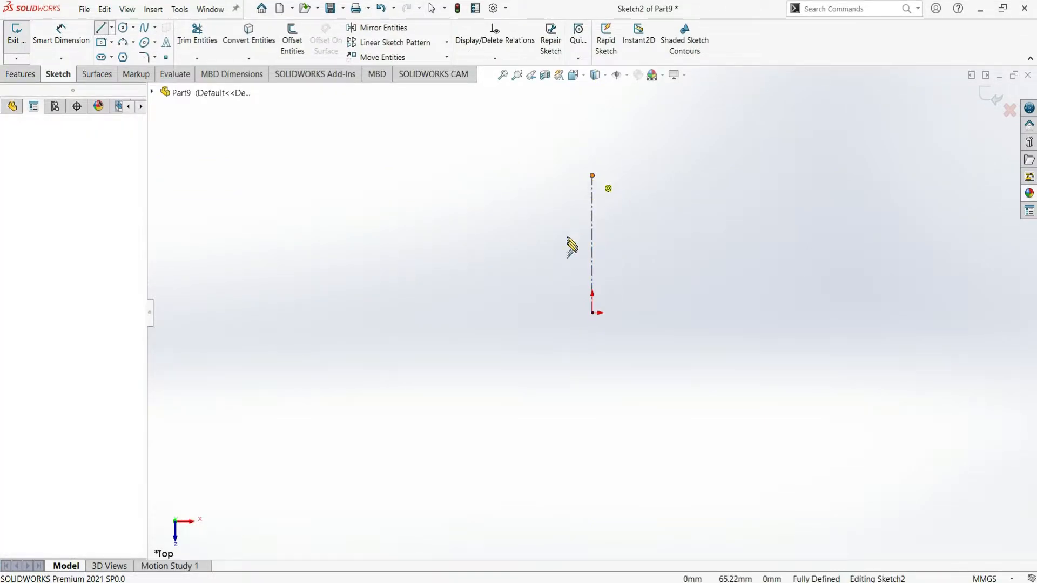
pyautogui.click(545, 312)
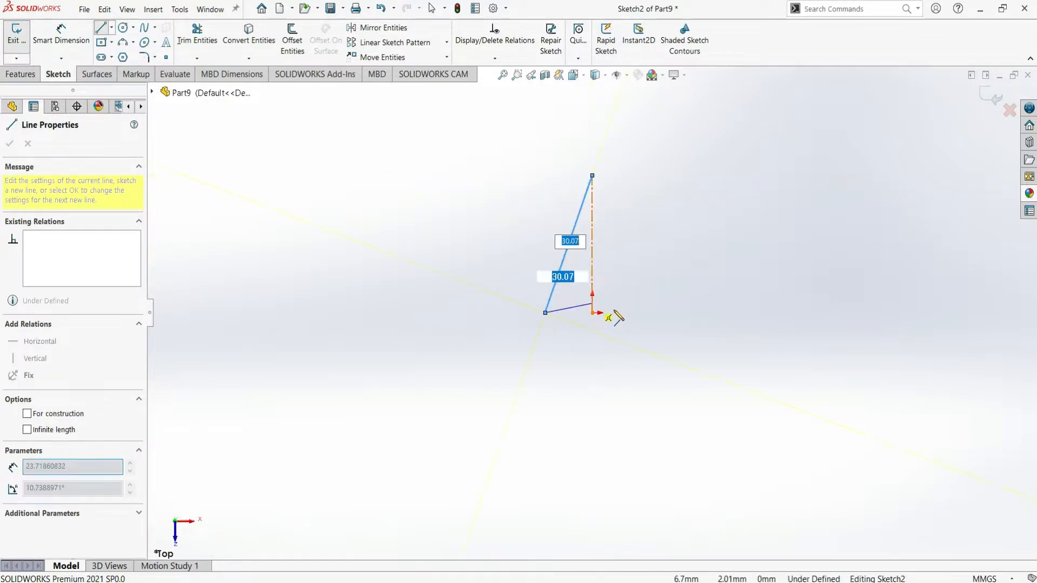
pyautogui.click(632, 312)
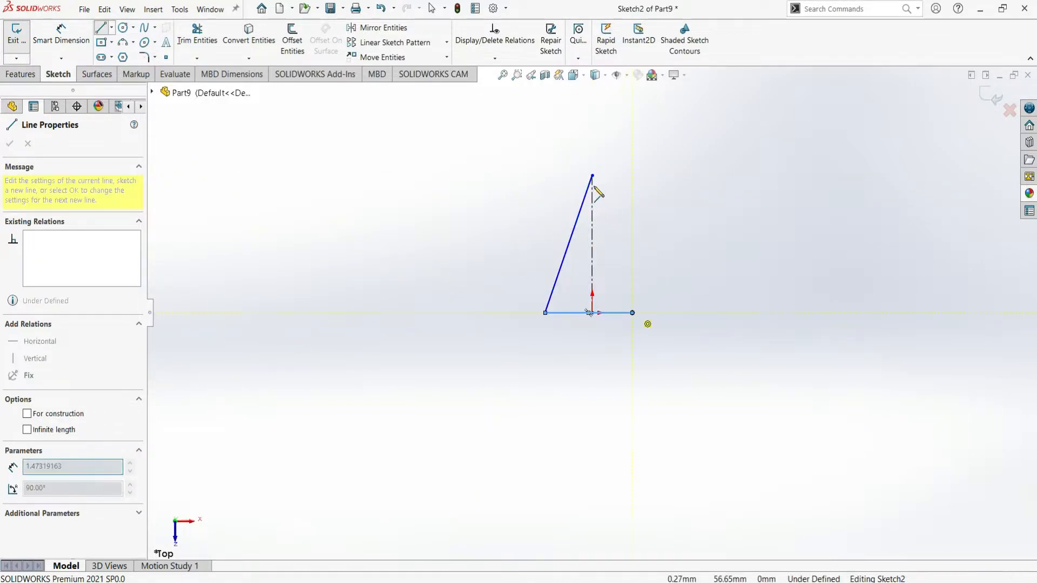
pyautogui.click(592, 176)
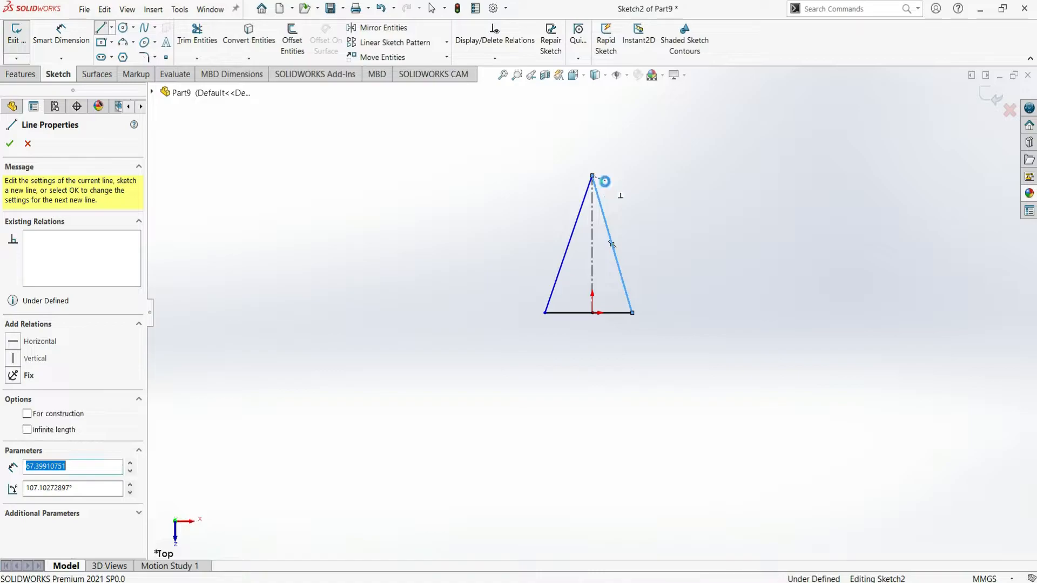
pyautogui.press('Escape')
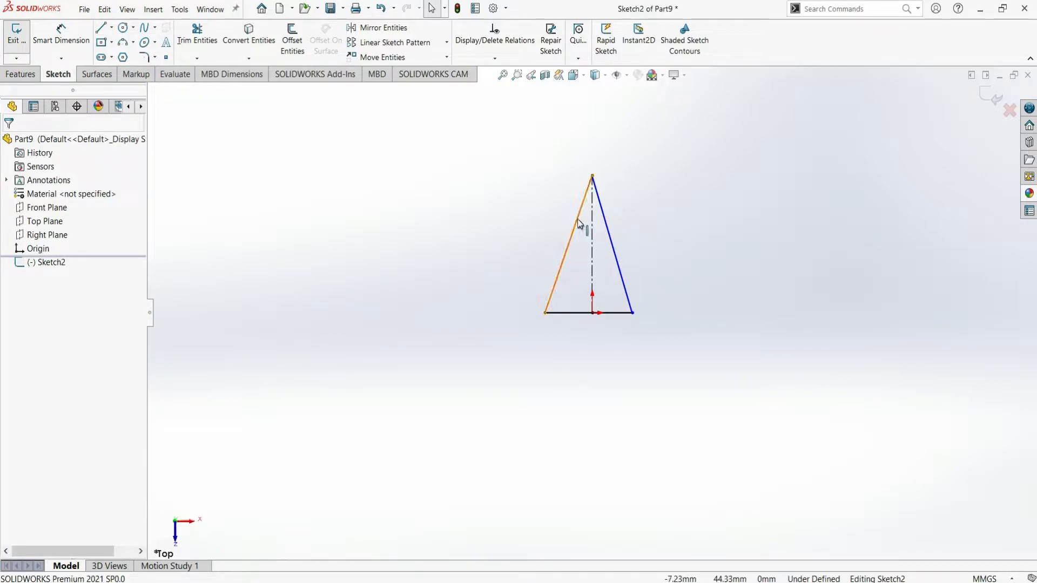
# - Make the triangle's two slanted sides symmetric about the vertical centerline
pyautogui.click(579, 224)
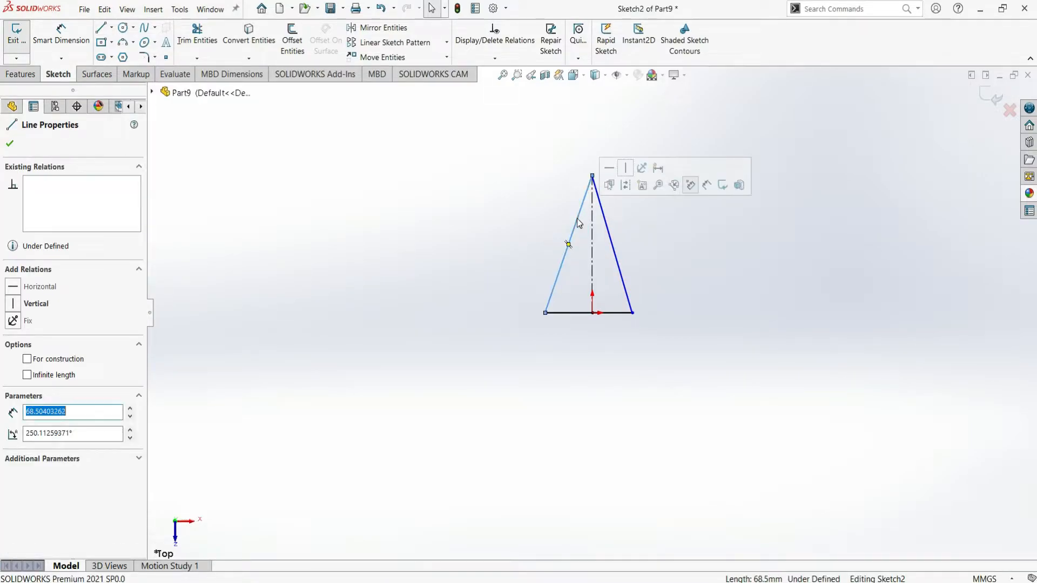
pyautogui.keyDown('ctrl'); pyautogui.click(608, 235); pyautogui.keyUp('ctrl')
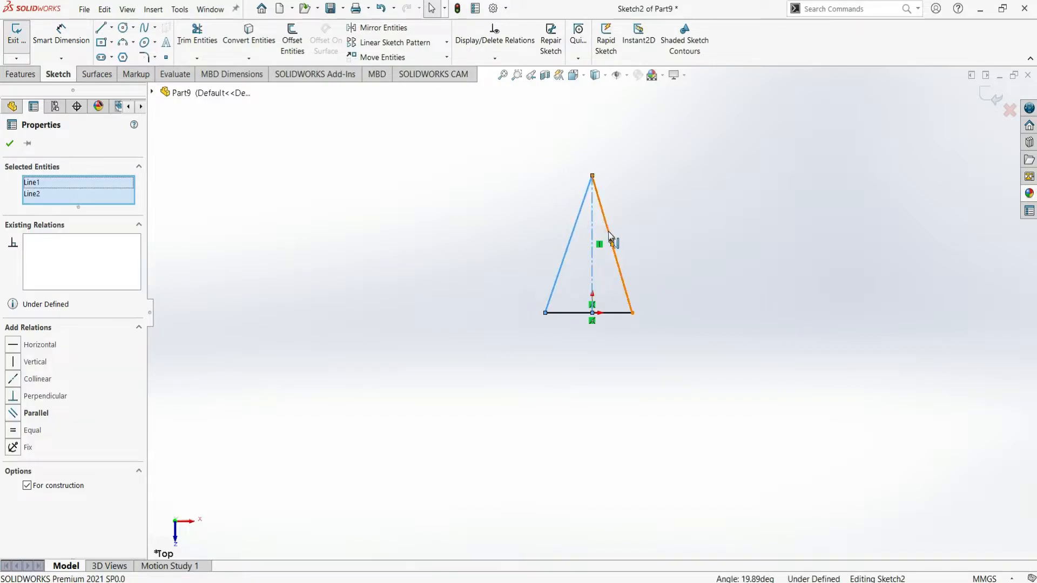
pyautogui.keyDown('ctrl'); pyautogui.click(576, 312); pyautogui.keyUp('ctrl')
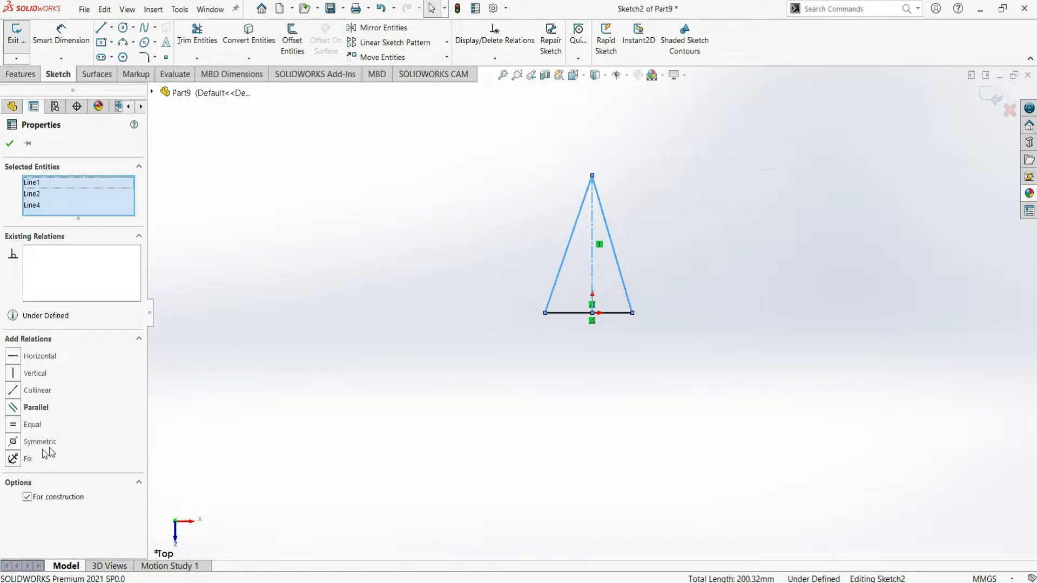
pyautogui.click(38, 442)
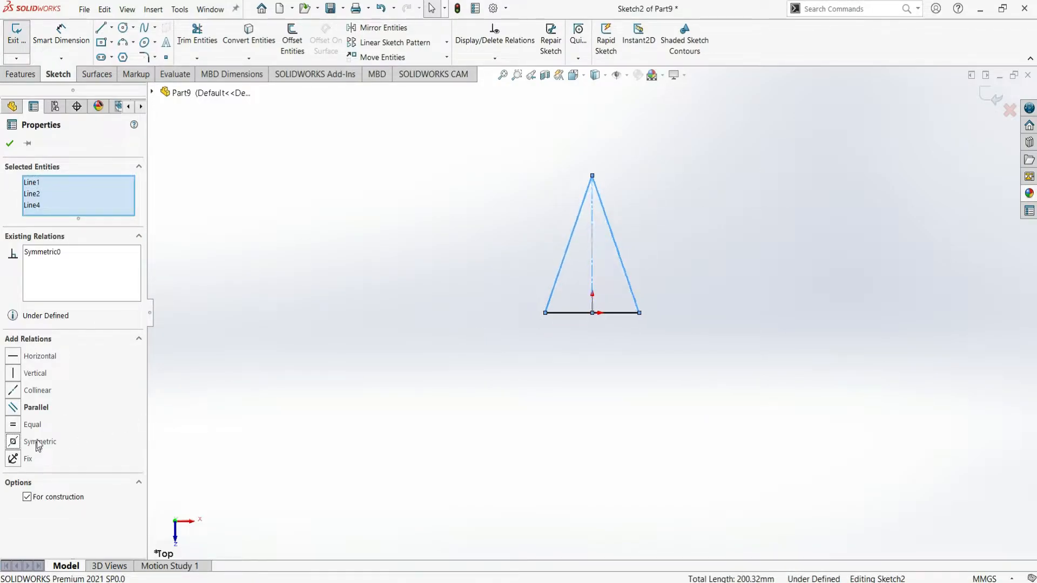
pyautogui.click(9, 144)
# - Dimension the angle between the triangle's two slanted sides as 30 degrees
pyautogui.click(84, 58)
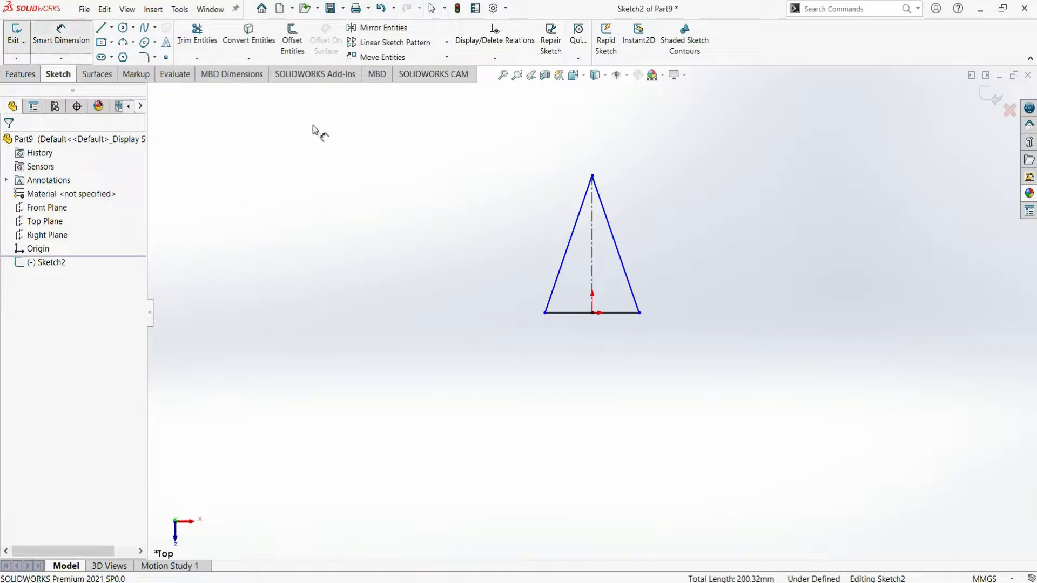
pyautogui.click(577, 226)
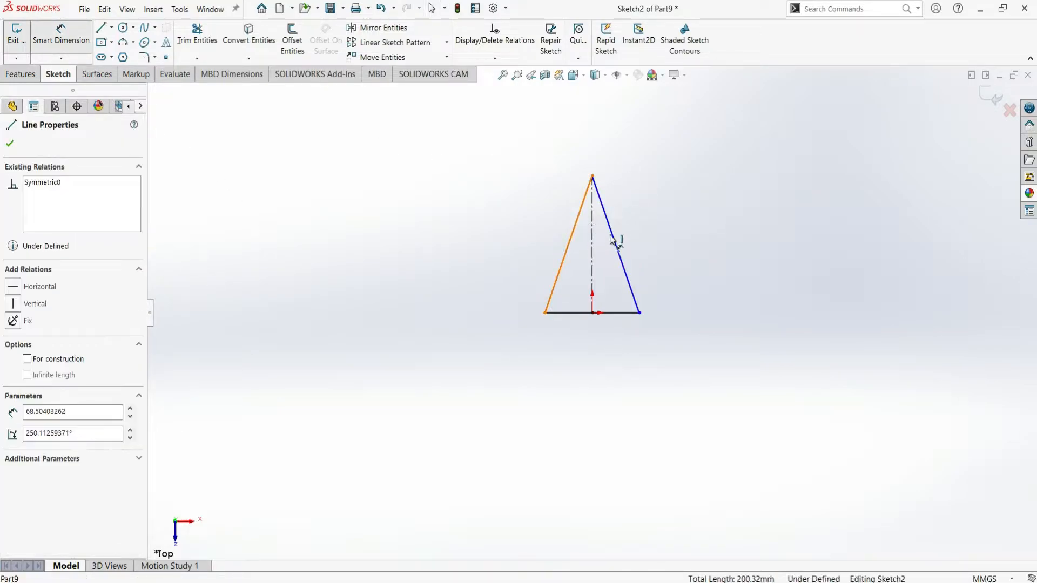
pyautogui.click(615, 239)
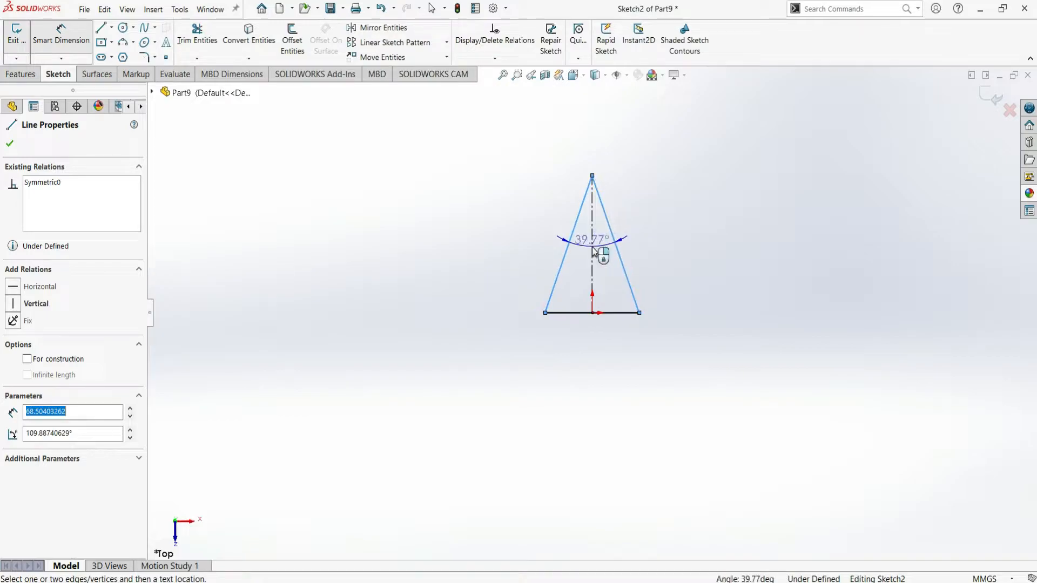
pyautogui.click(594, 249)
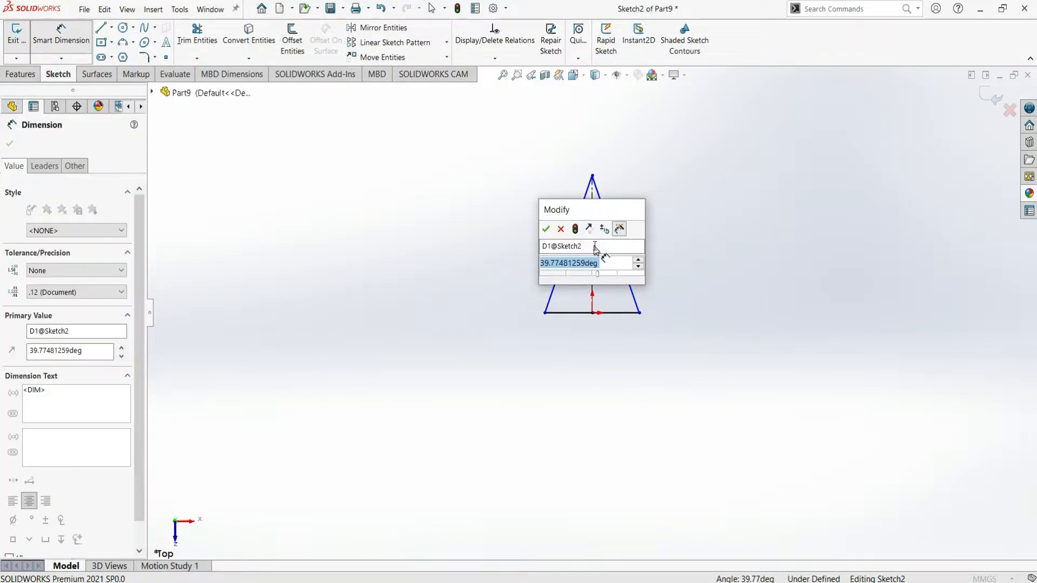
pyautogui.write('30')
pyautogui.press('Return')
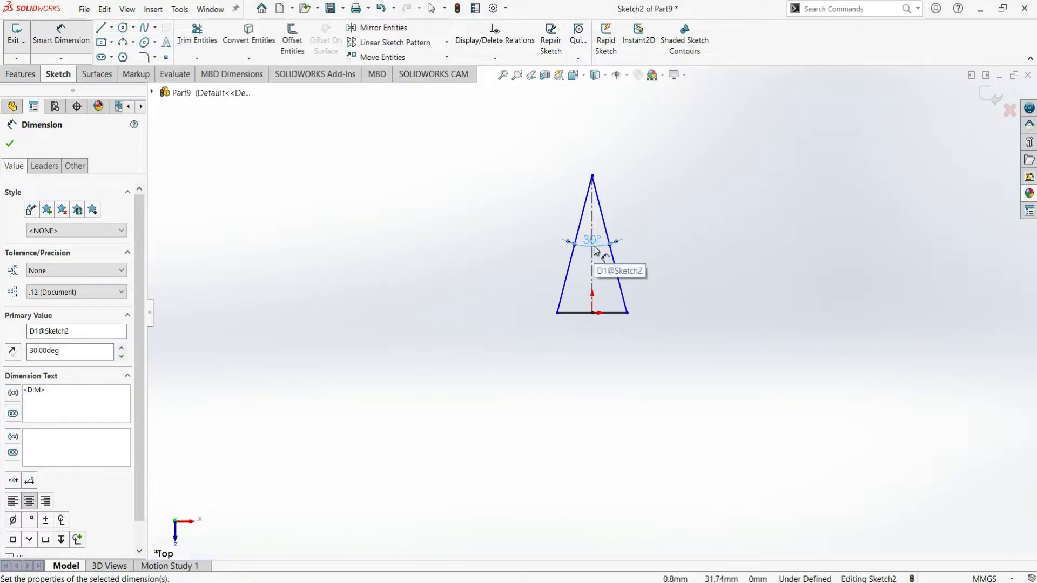
# - Dimension the triangle's height from the apex to the base line as 35 mm
pyautogui.click(592, 176)
pyautogui.click(582, 313)
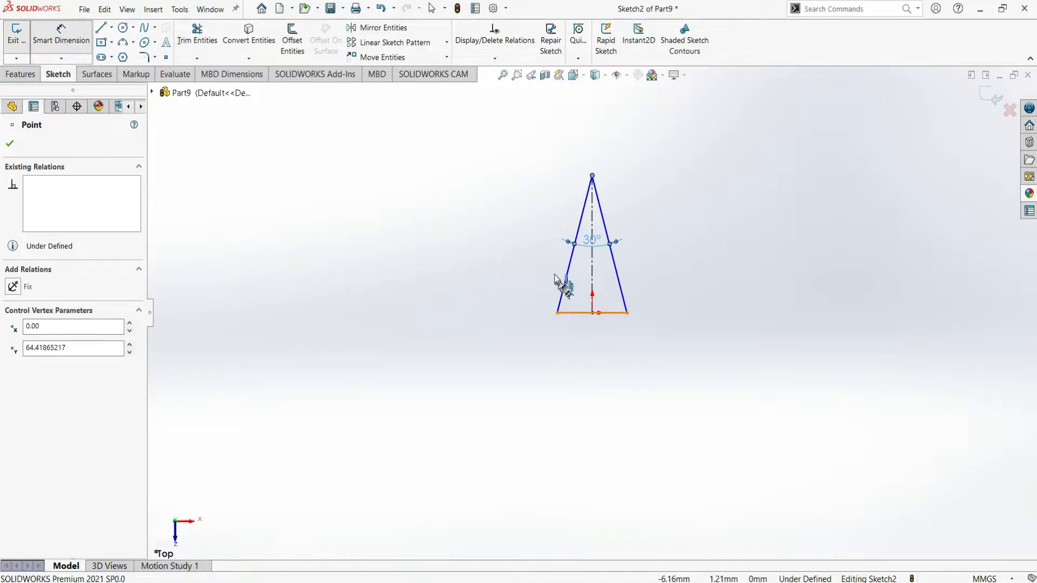
pyautogui.click(525, 265)
pyautogui.doubleClick(523, 264)
pyautogui.write('50')
pyautogui.press('Return')
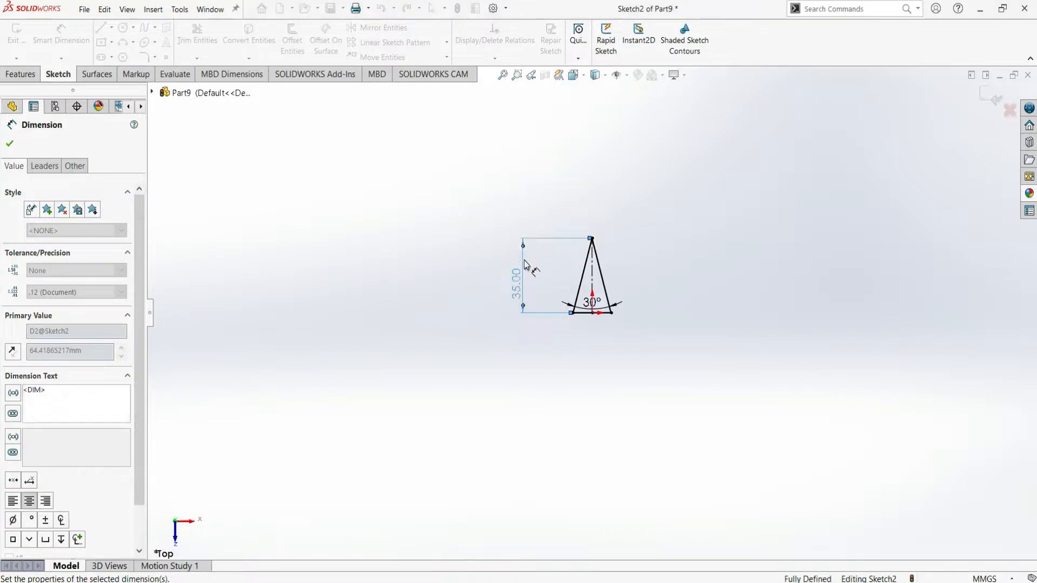
pyautogui.press('Escape')
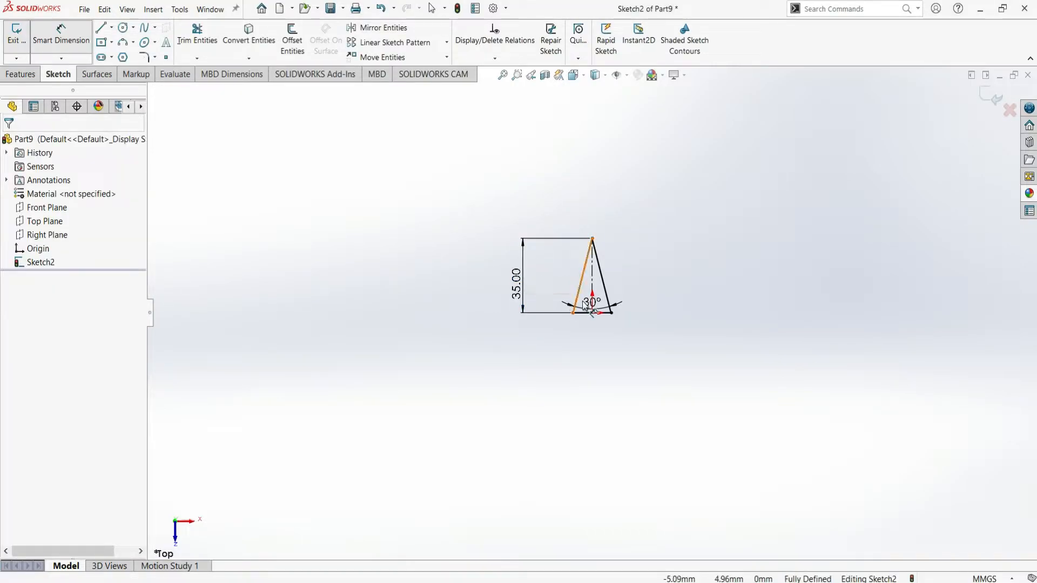
# - Reposition the 30° angle dimension at mid-height between the triangle's slanted sides
pyautogui.scroll(-5, 600, 302)
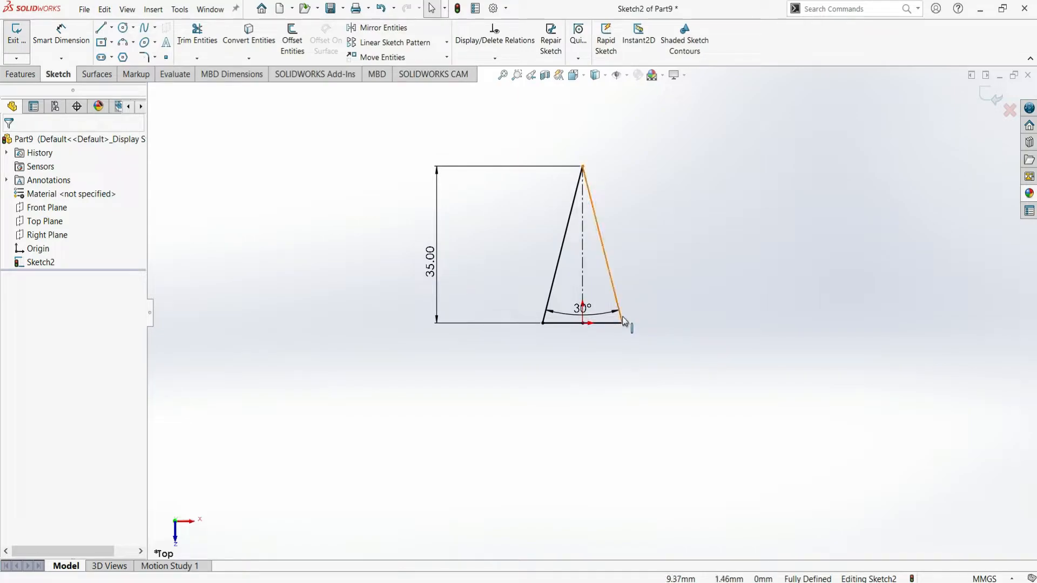
pyautogui.click(604, 312)
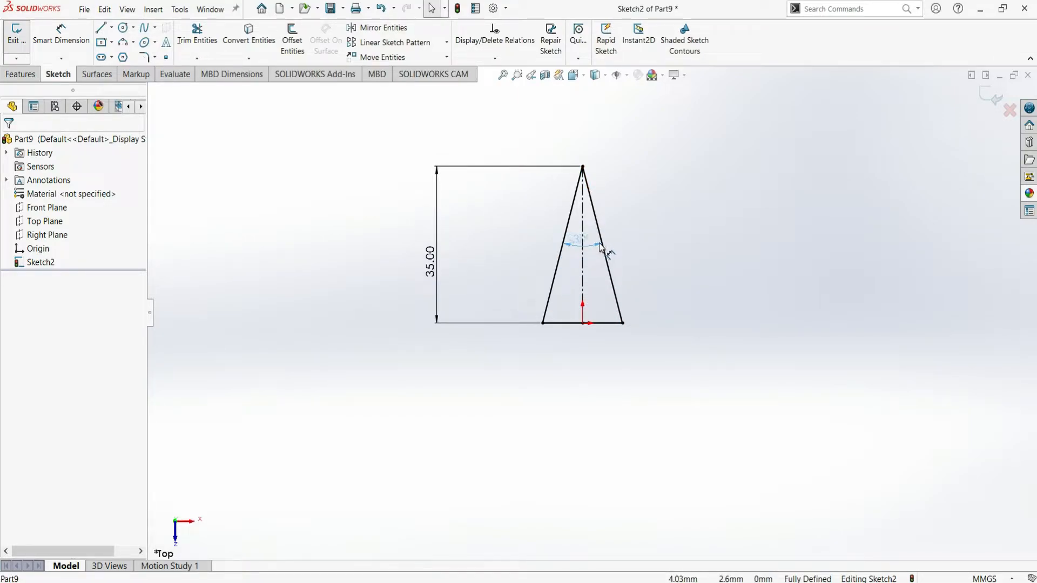
pyautogui.click(627, 290)
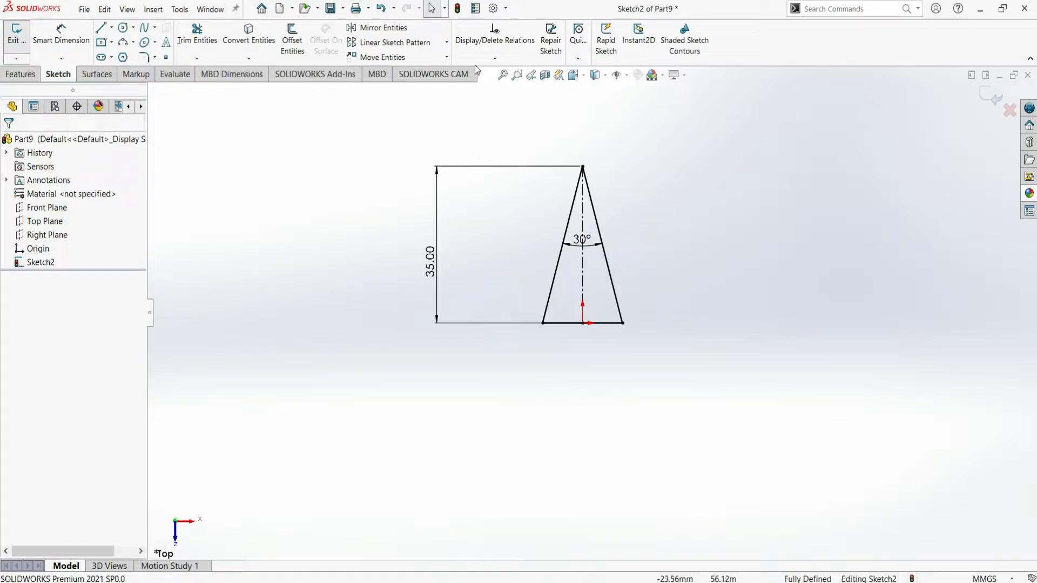
# - Create a circular sketch pattern of the two slanted sides about the origin with 5 equally spaced instances over 360 degrees
pyautogui.click(446, 42)
pyautogui.click(428, 71)
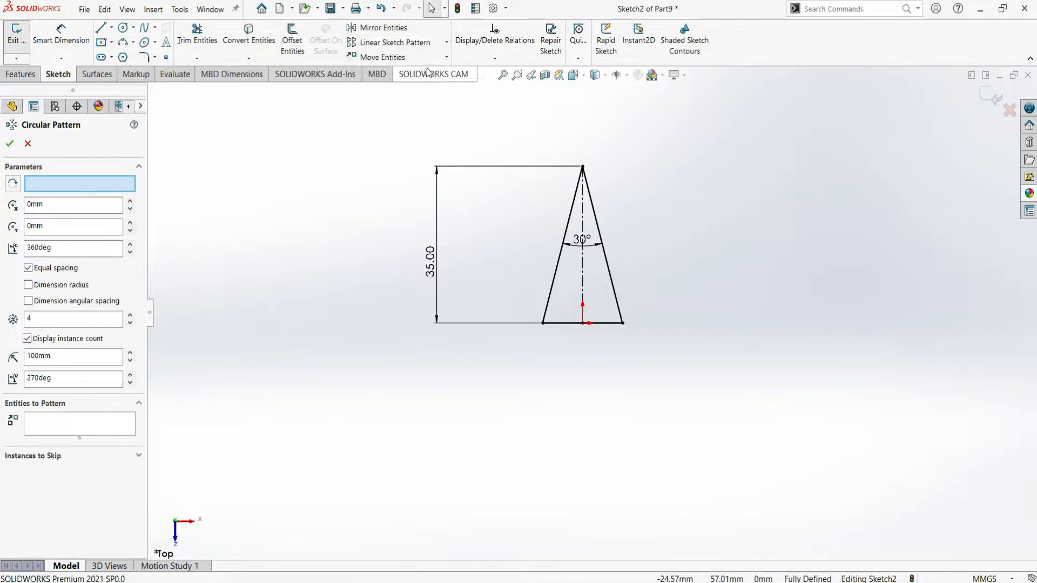
pyautogui.click(550, 298)
pyautogui.click(612, 278)
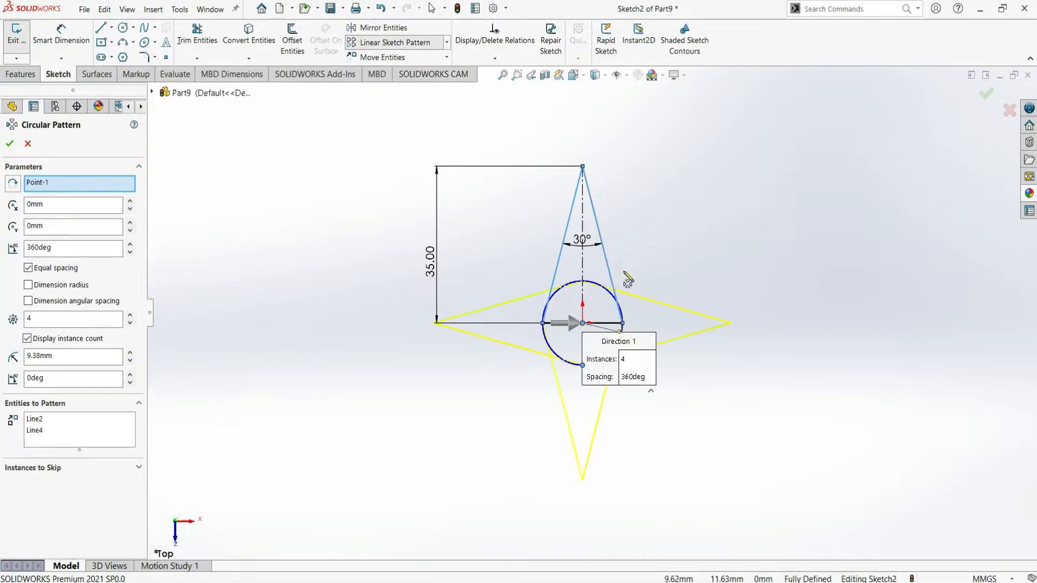
pyautogui.click(32, 321)
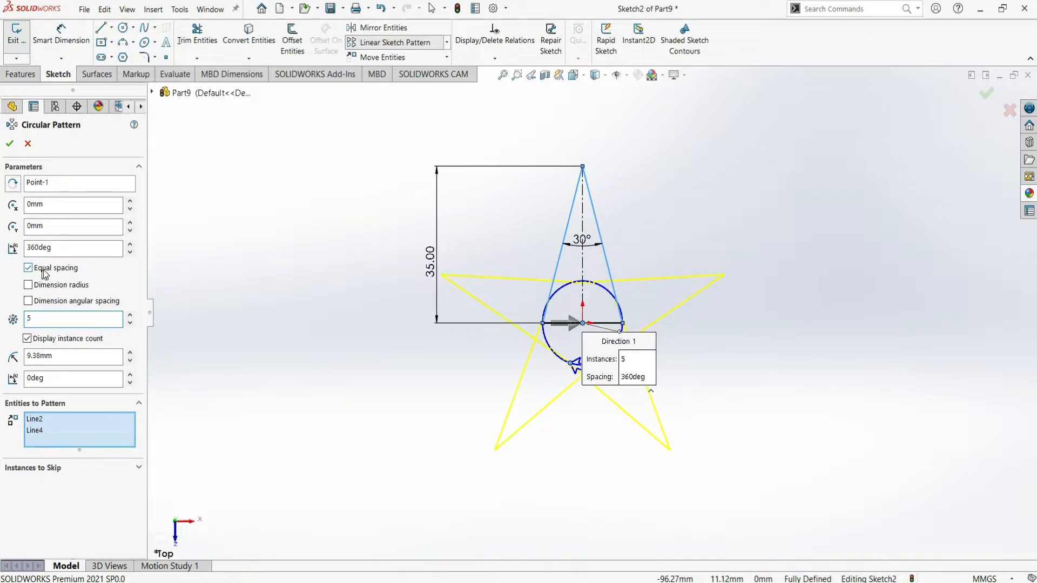
pyautogui.click(10, 144)
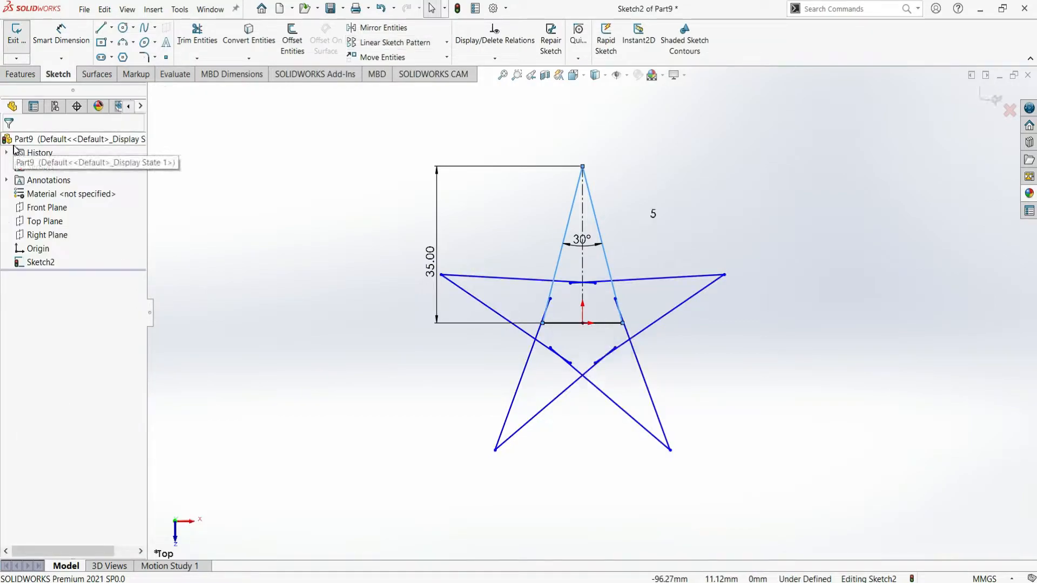
pyautogui.click(363, 261)
# - Power trim the base line and all inner overlapping segments so only the five-pointed star outline and centerline remain
pyautogui.click(197, 38)
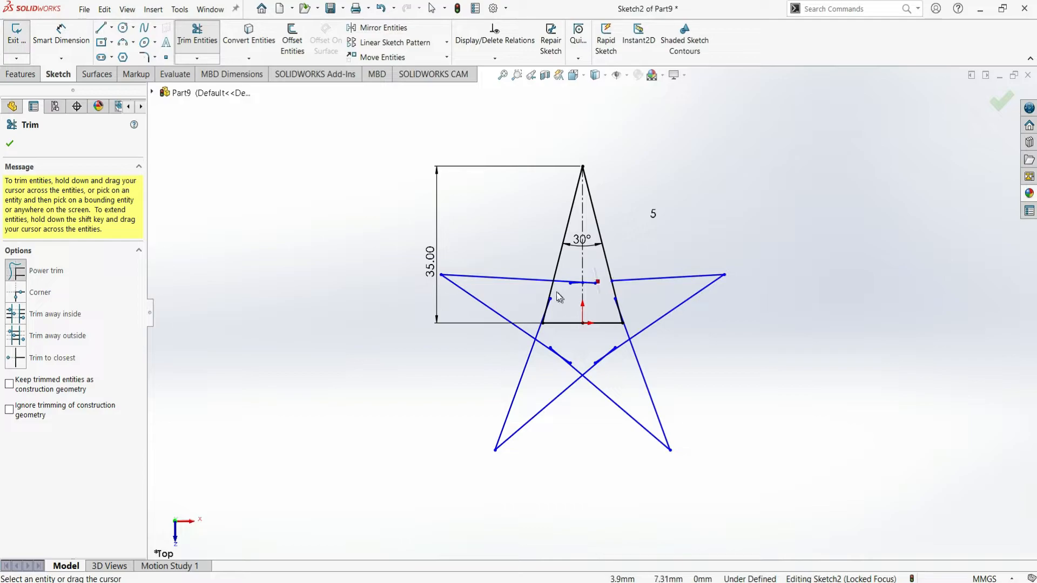
pyautogui.moveTo(579, 268); pyautogui.dragTo(569, 296)
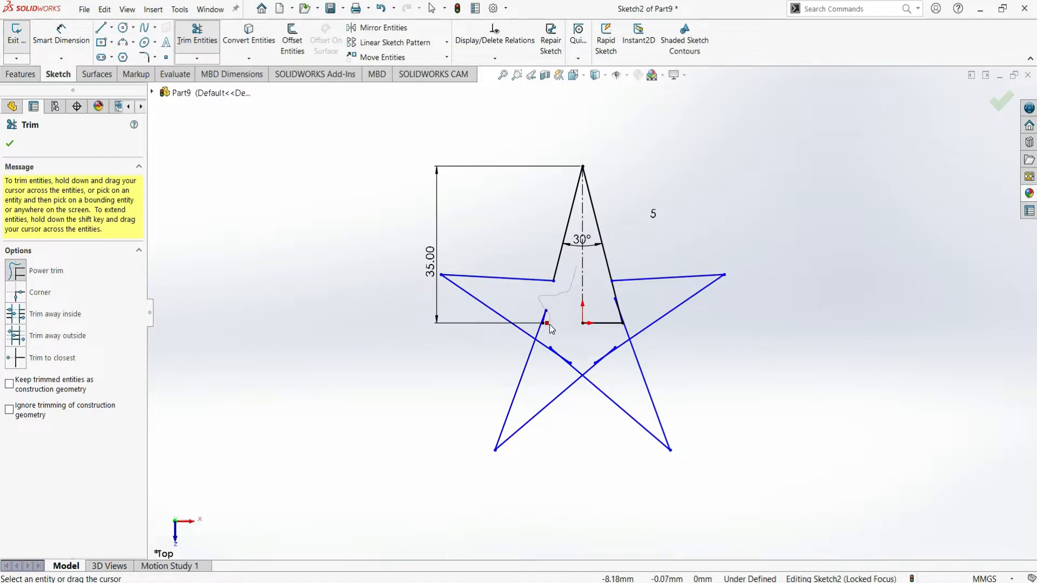
pyautogui.moveTo(550, 317); pyautogui.dragTo(547, 323)
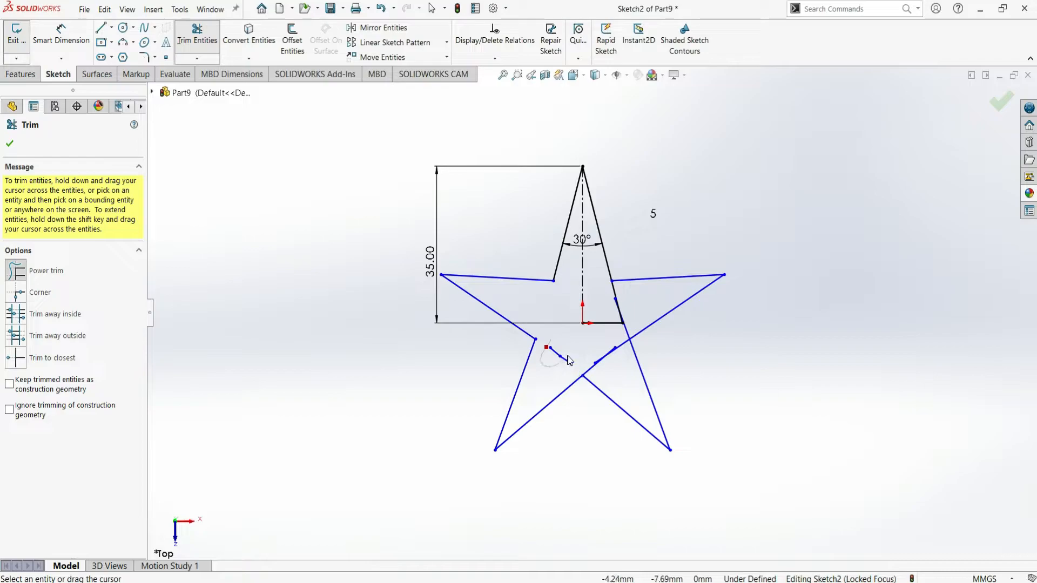
pyautogui.moveTo(593, 346)
pyautogui.mouseDown()
pyautogui.moveTo(584, 350)
pyautogui.moveTo(598, 365)
pyautogui.mouseUp()
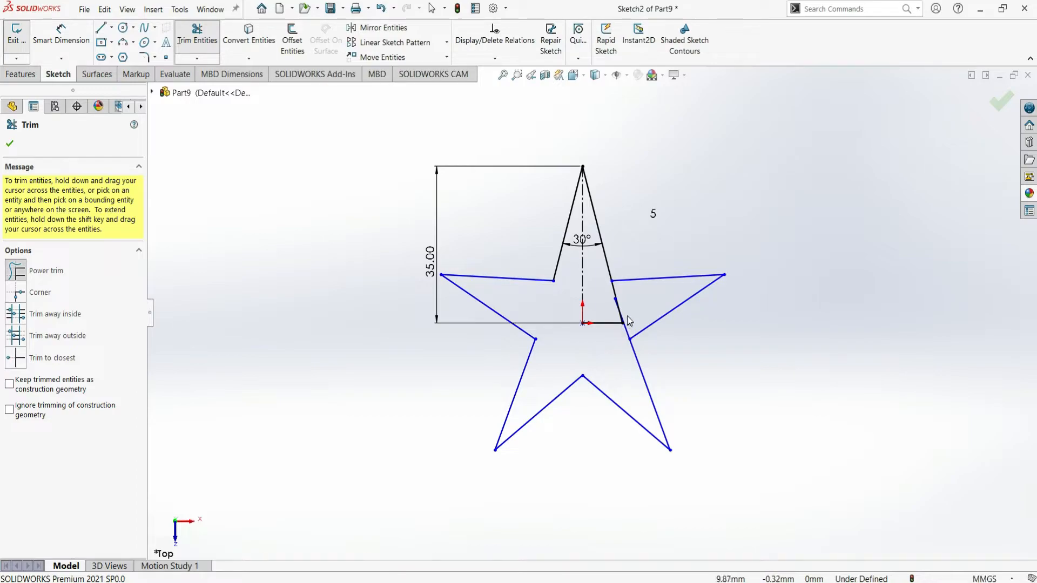
pyautogui.moveTo(612, 333); pyautogui.dragTo(619, 309)
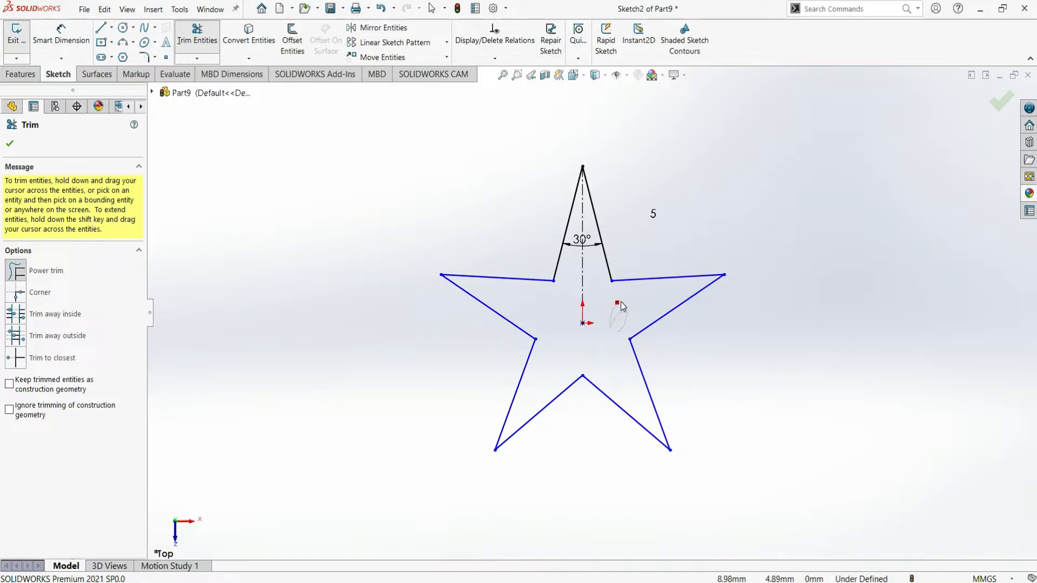
# - Finish trimming and dimension the vertical distance from the origin to the star's top tip, placed left of the star
pyautogui.click(9, 144)
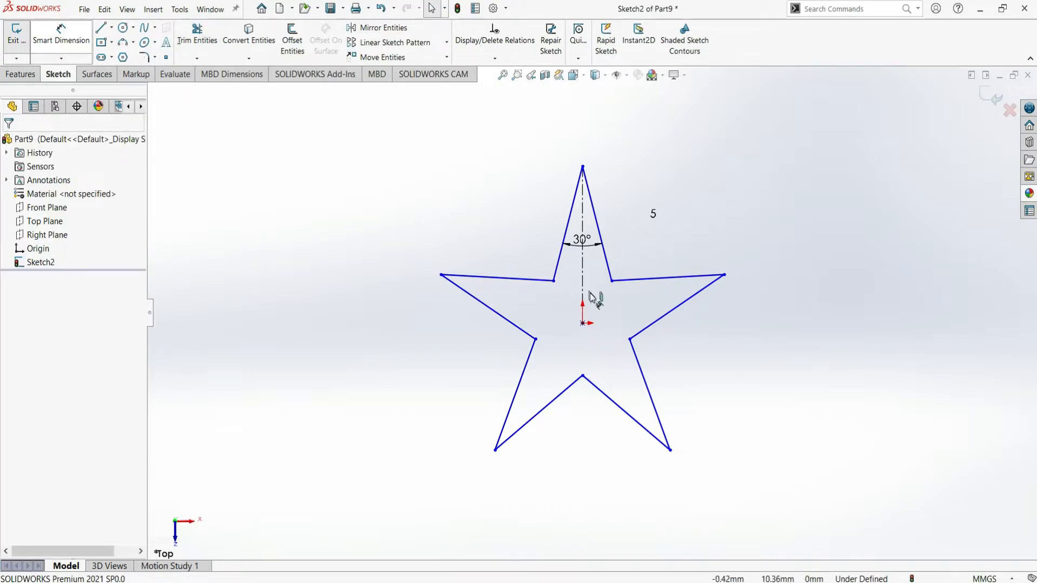
pyautogui.click(582, 323)
pyautogui.click(583, 167)
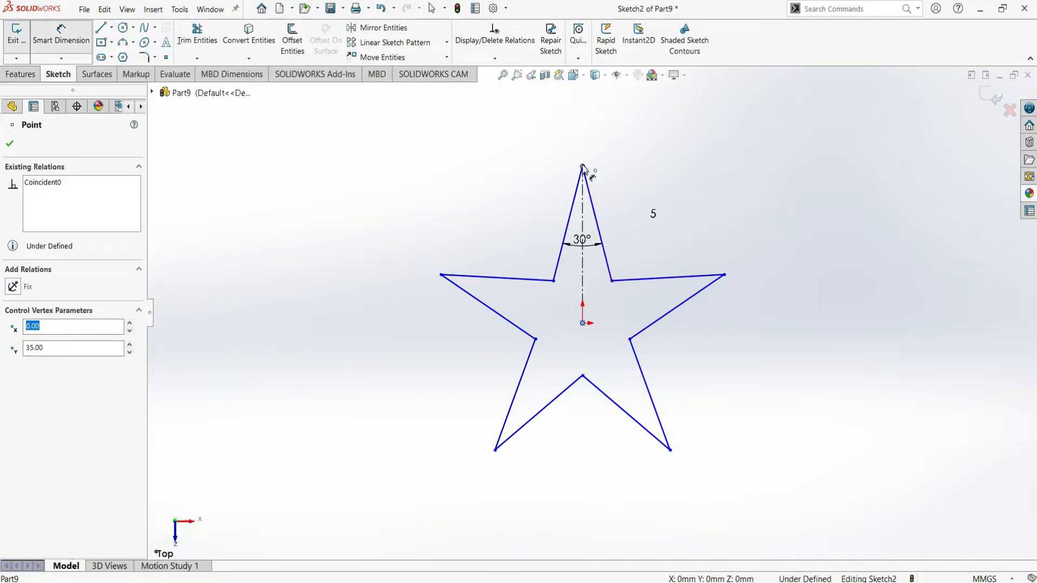
pyautogui.click(406, 254)
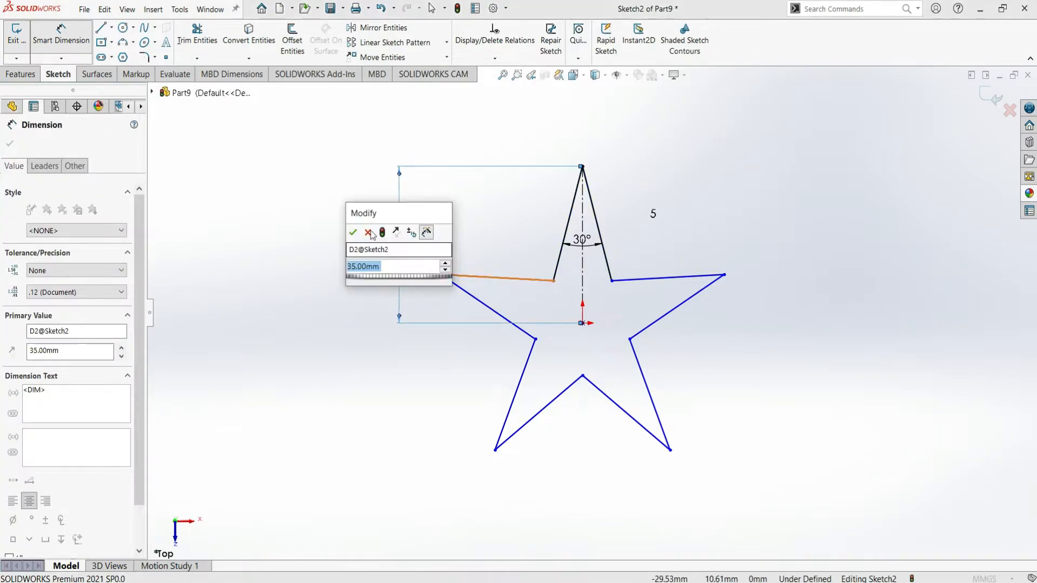
pyautogui.press('Return')
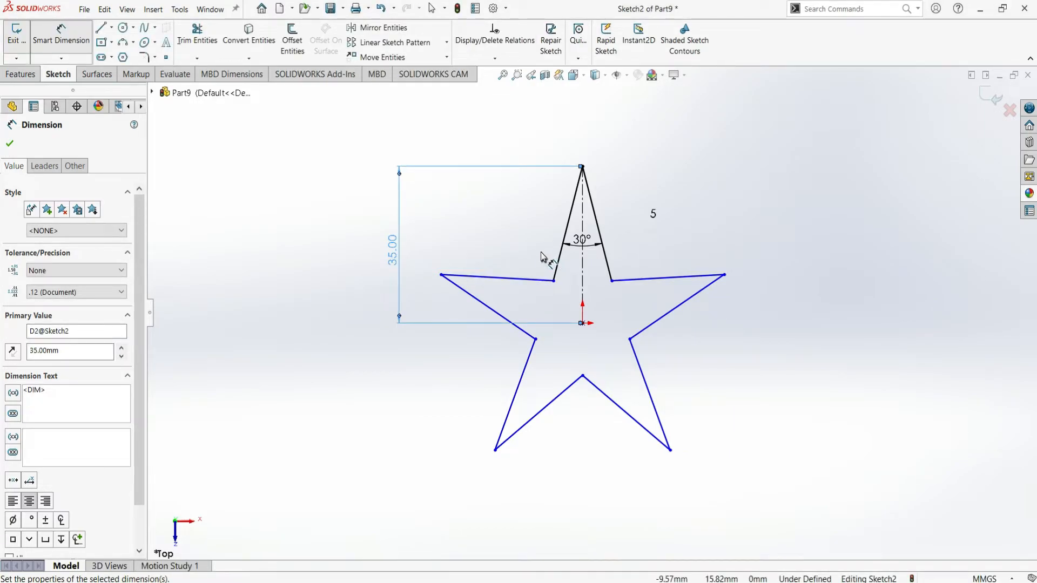
pyautogui.press('Escape')
# - Draw centerlines from the origin to the star's four remaining tips
pyautogui.click(112, 28)
pyautogui.click(125, 55)
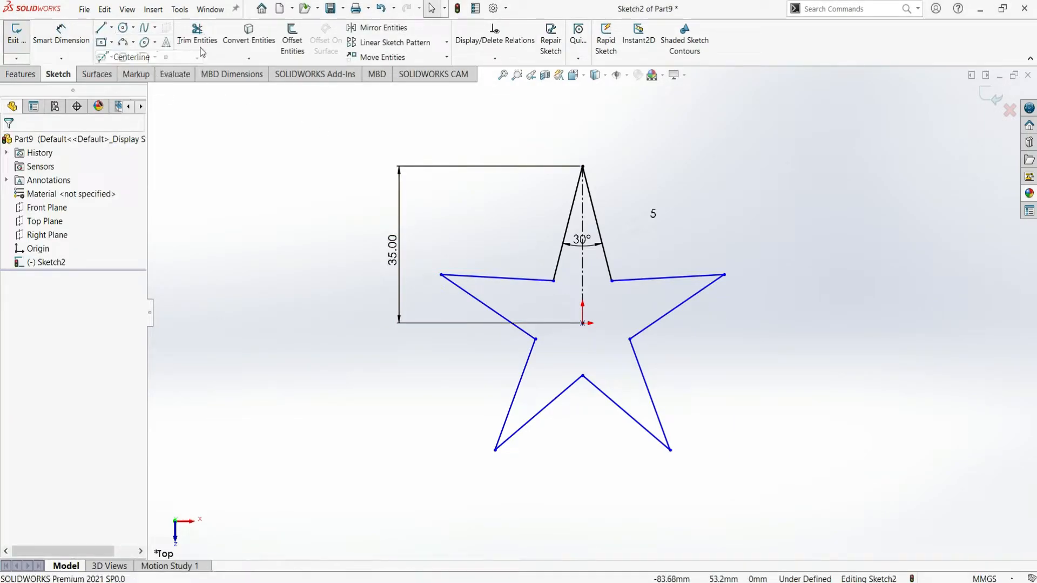
pyautogui.click(583, 324)
pyautogui.click(442, 275)
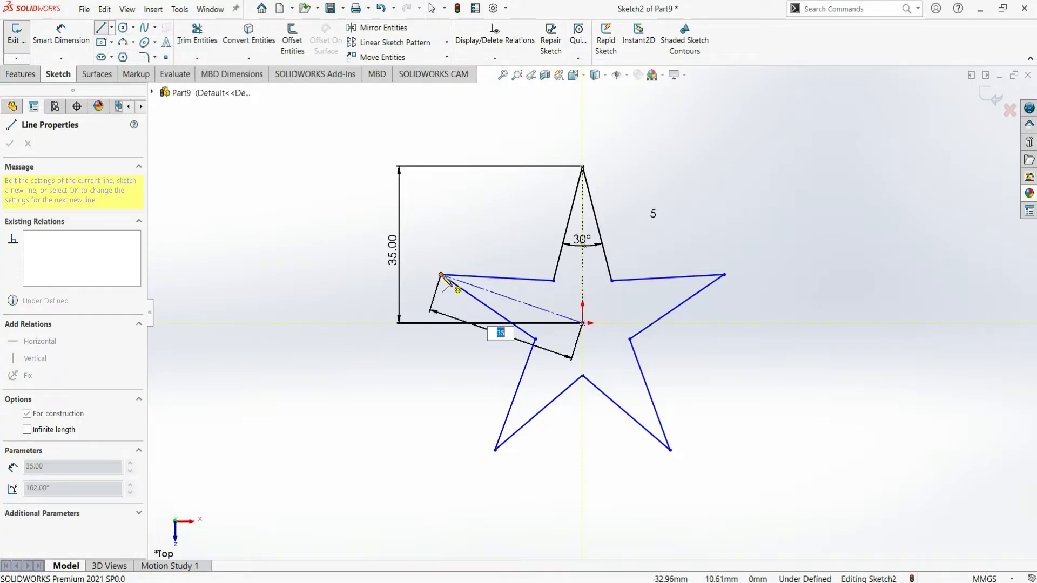
pyautogui.click(583, 323)
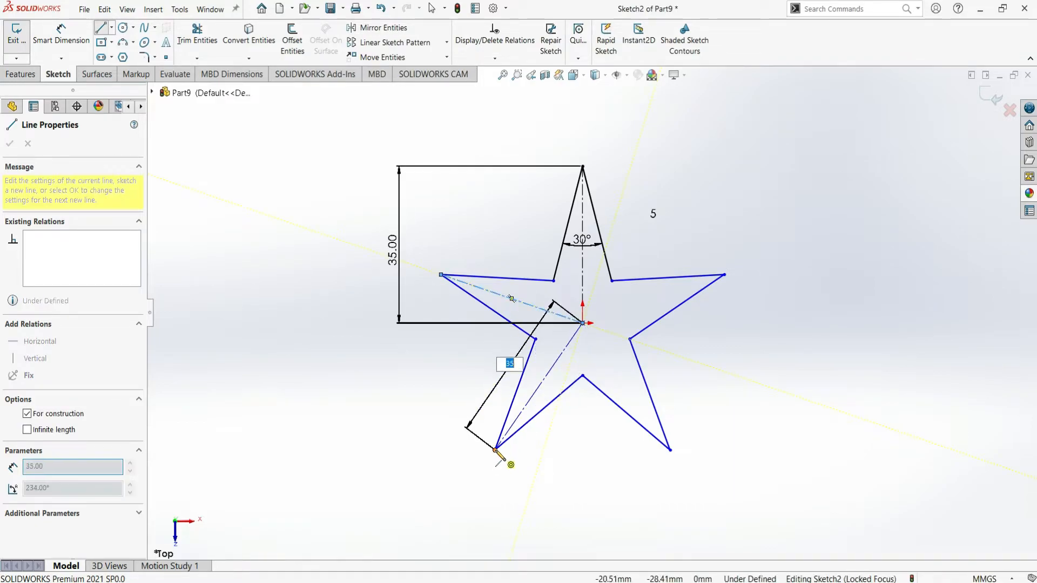
pyautogui.click(496, 450)
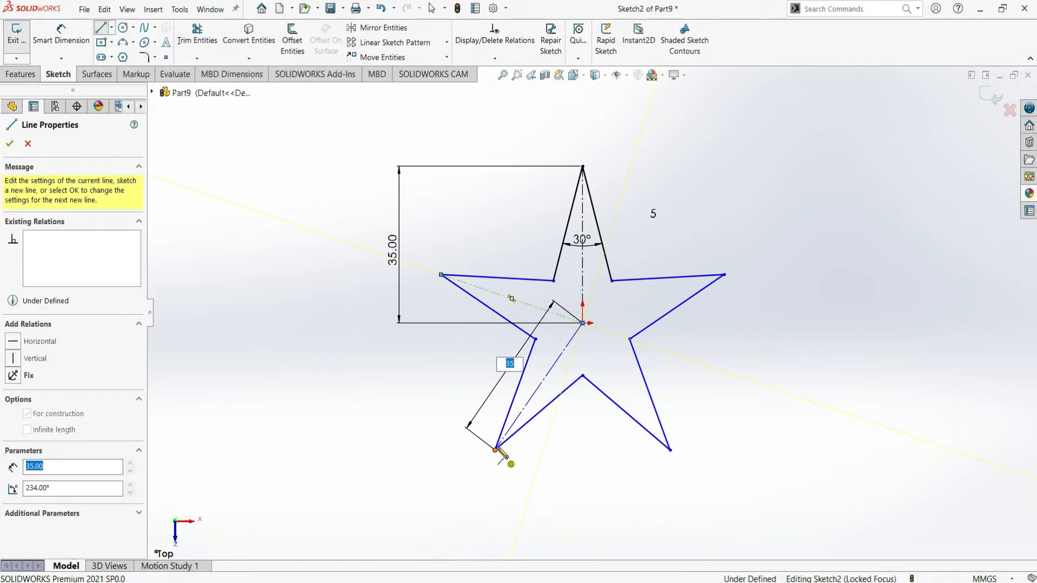
pyautogui.click(584, 324)
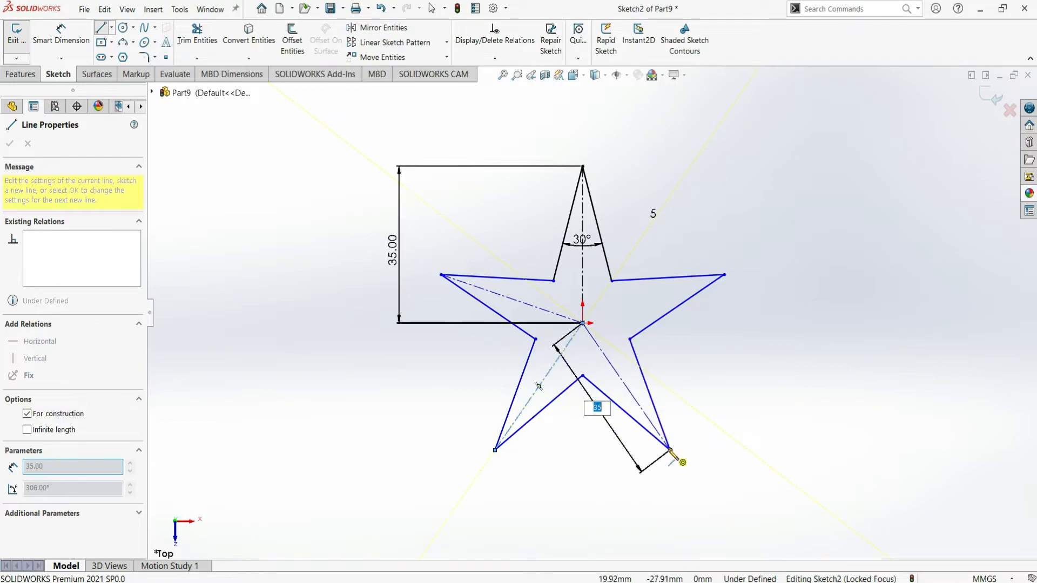
pyautogui.click(670, 451)
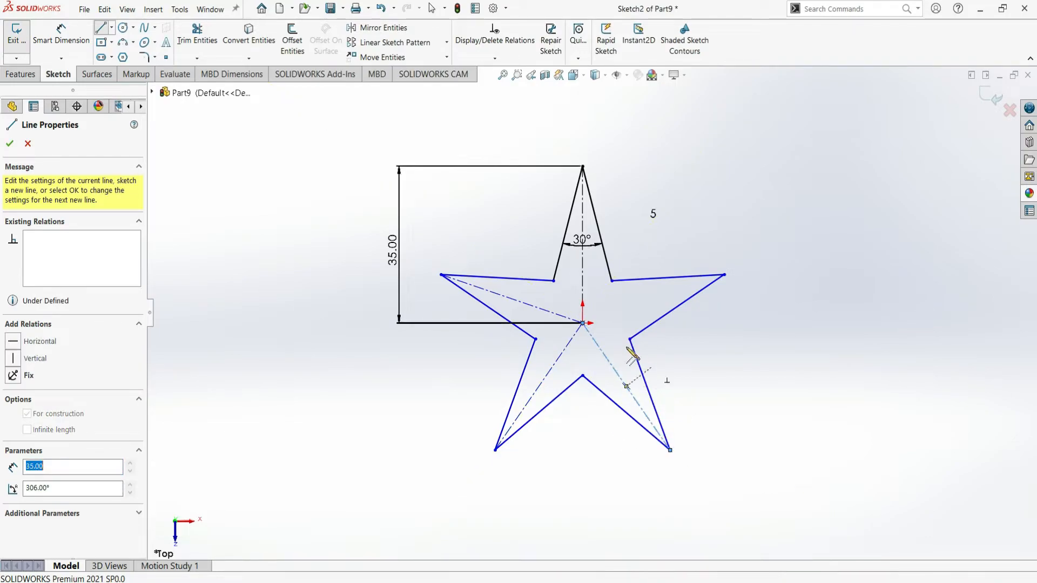
pyautogui.click(583, 324)
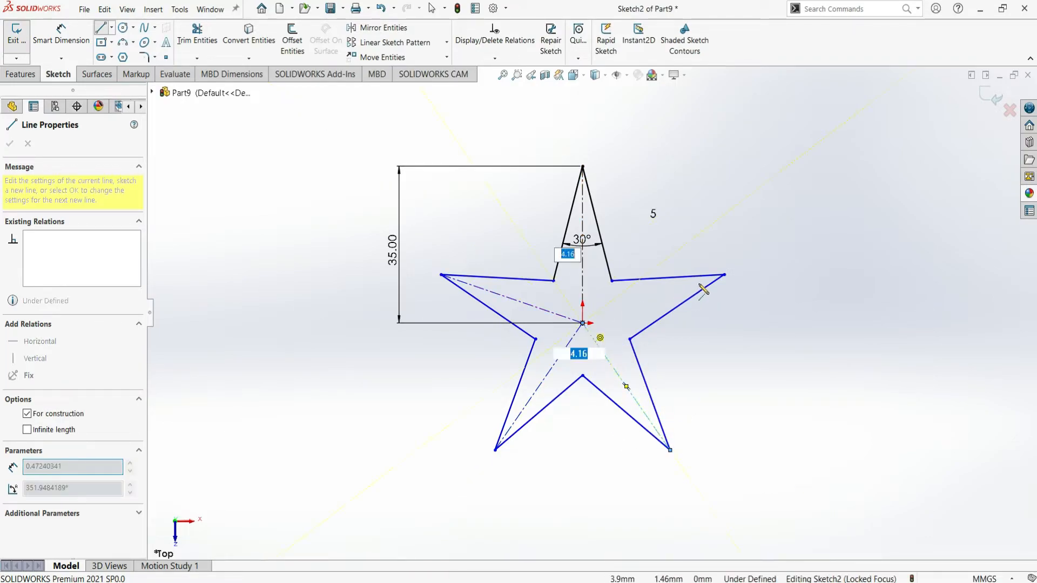
pyautogui.click(724, 275)
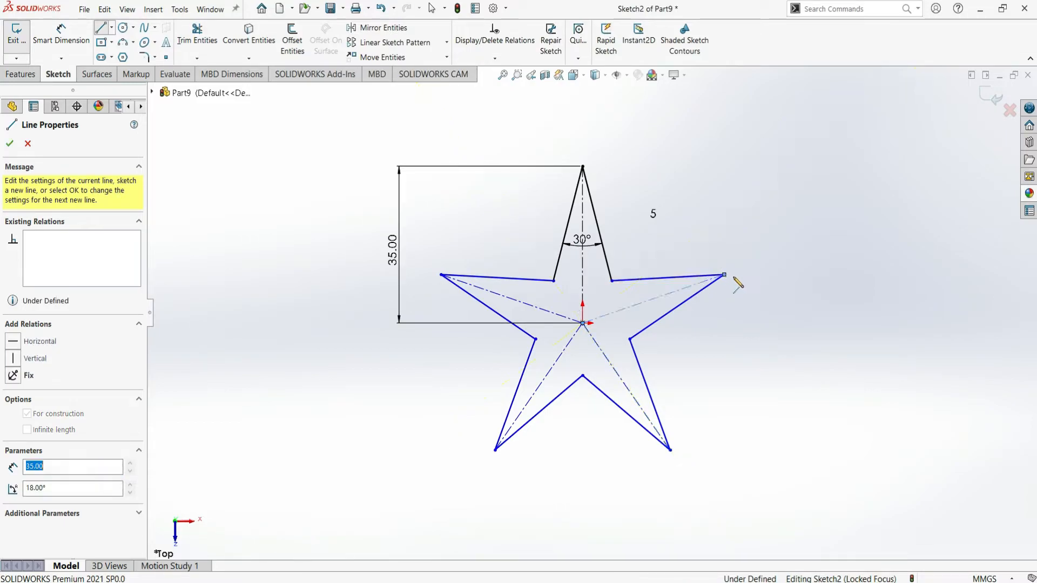
pyautogui.press('Escape')
pyautogui.press('Escape')
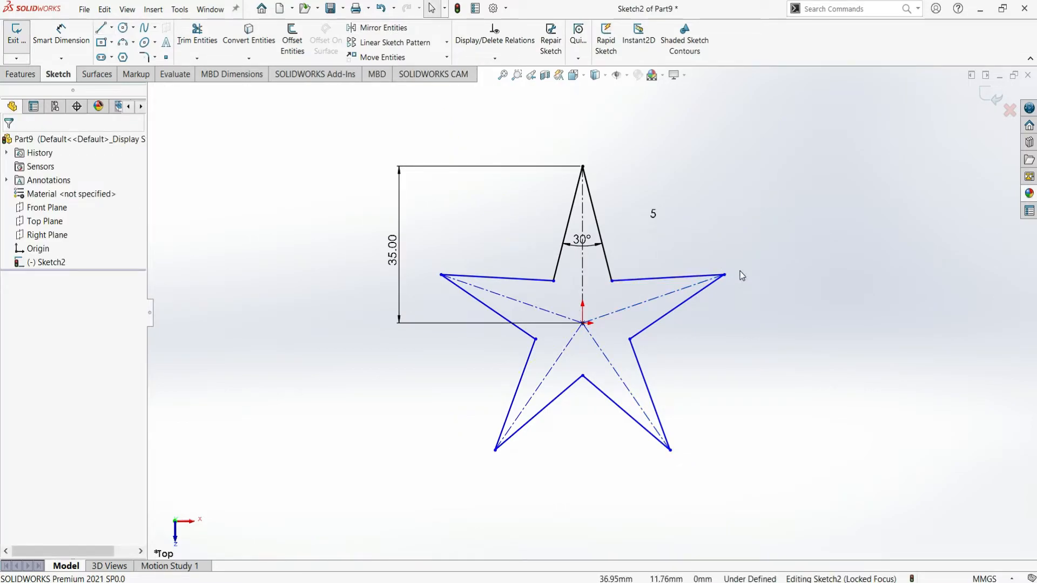
# - Dimension the angle between the vertical centerline and the upper-left centerline
pyautogui.click(75, 39)
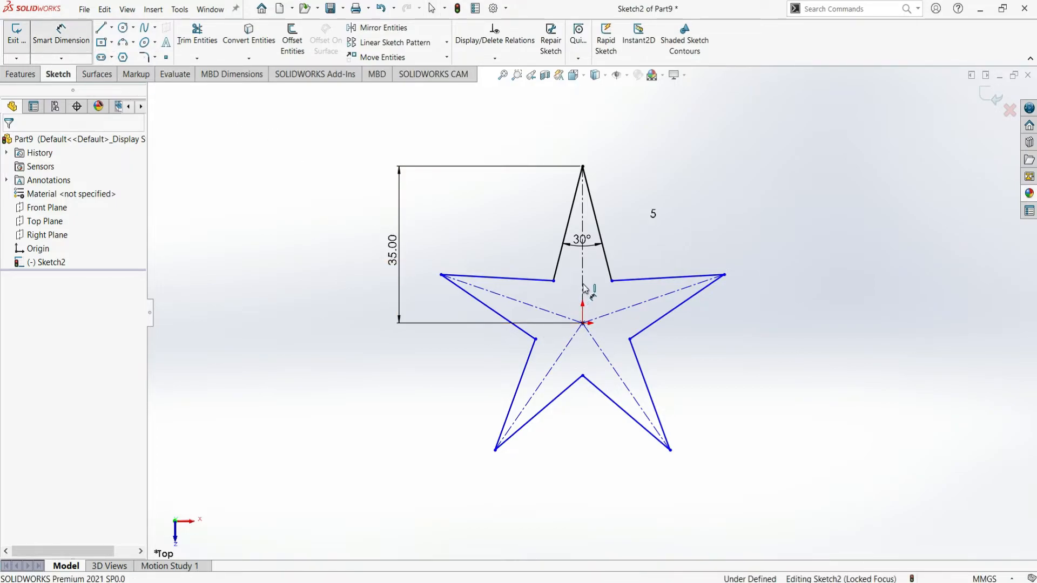
pyautogui.click(551, 313)
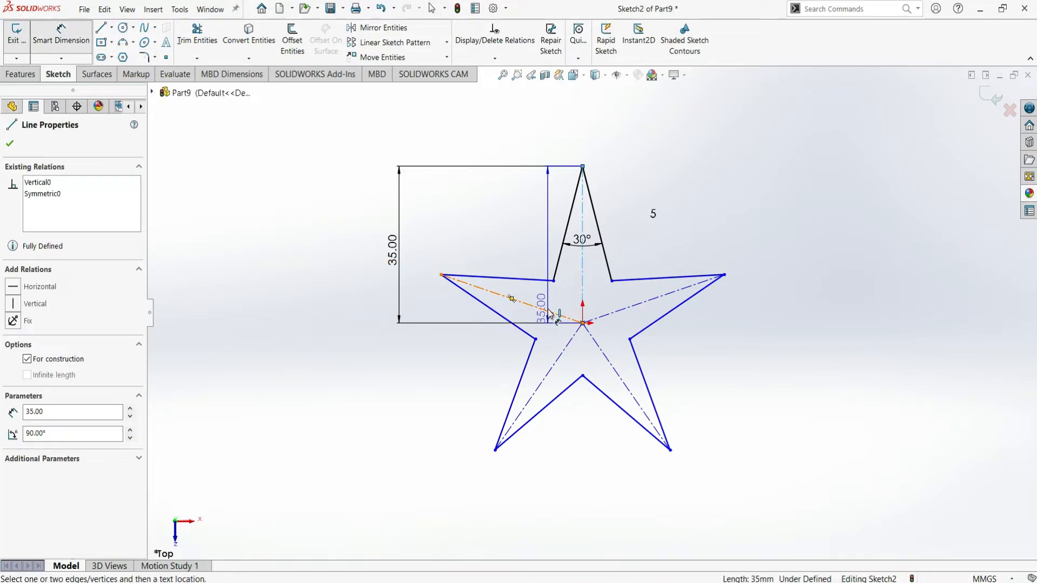
pyautogui.click(549, 312)
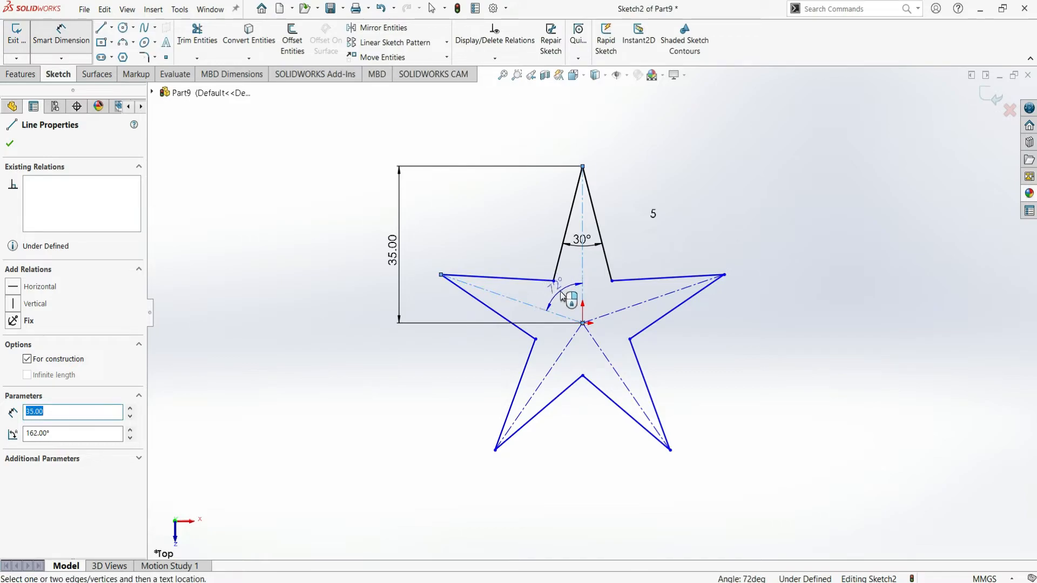
pyautogui.click(590, 295)
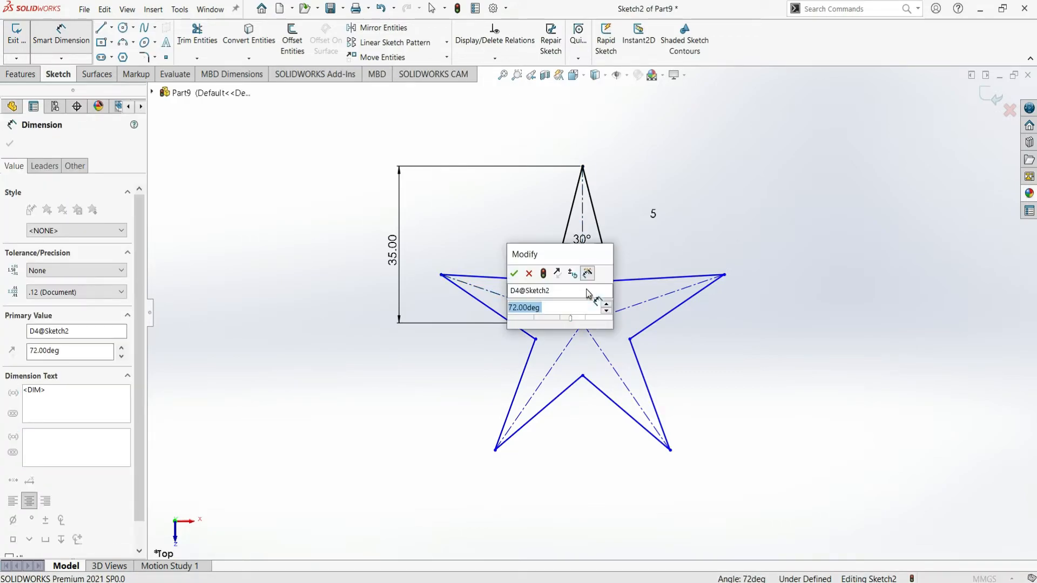
pyautogui.press('Return')
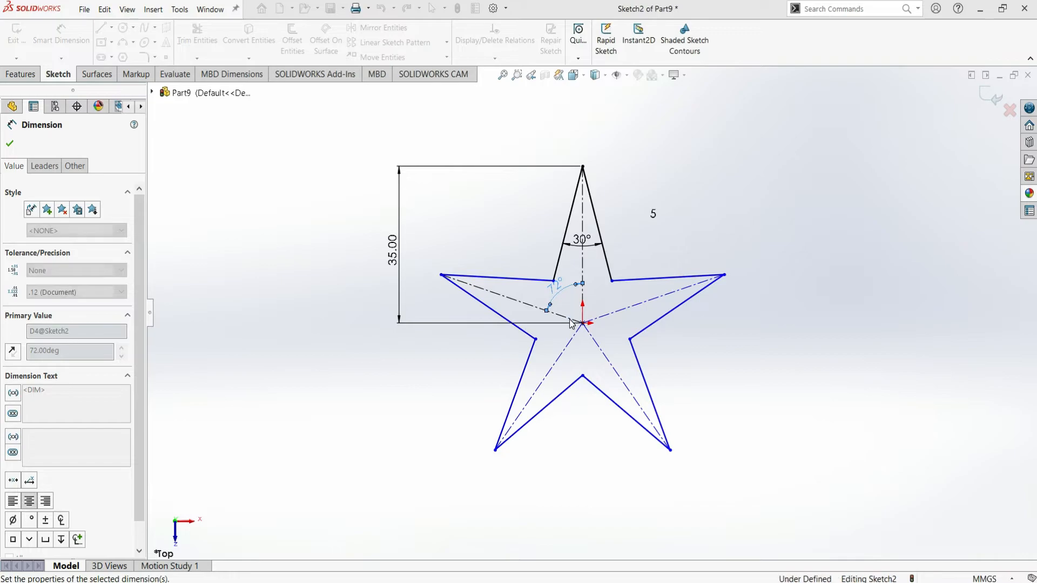
# - Dimension the angle between the upper-left and lower-left centerlines
pyautogui.click(573, 336)
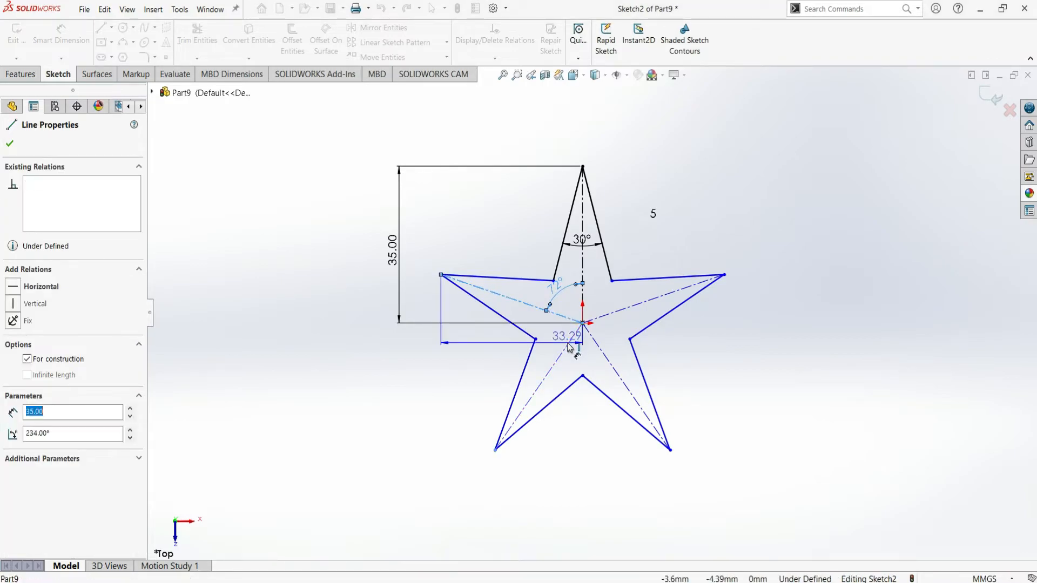
pyautogui.click(562, 344)
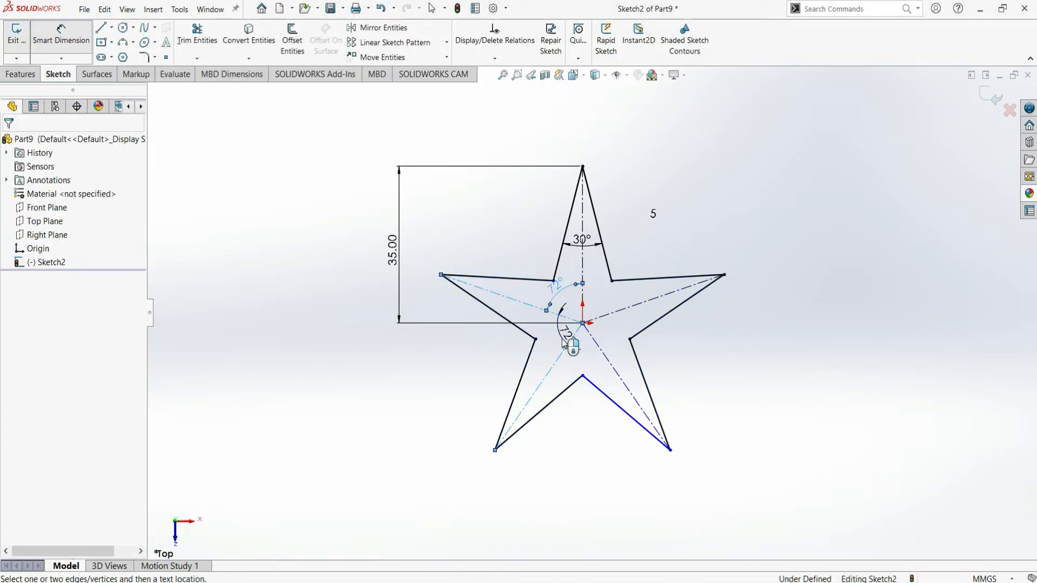
pyautogui.click(568, 346)
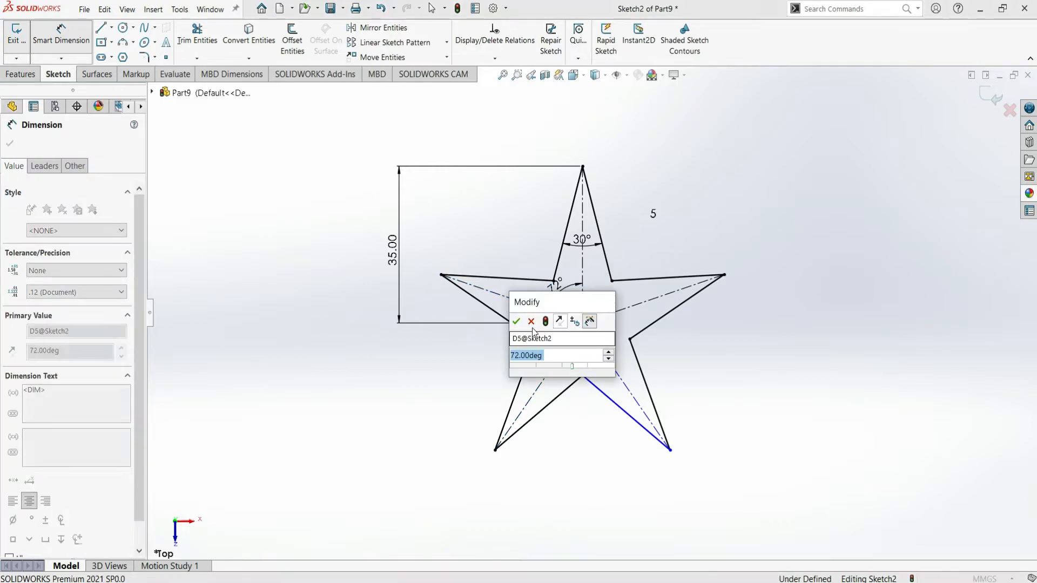
pyautogui.click(517, 323)
pyautogui.press('Escape')
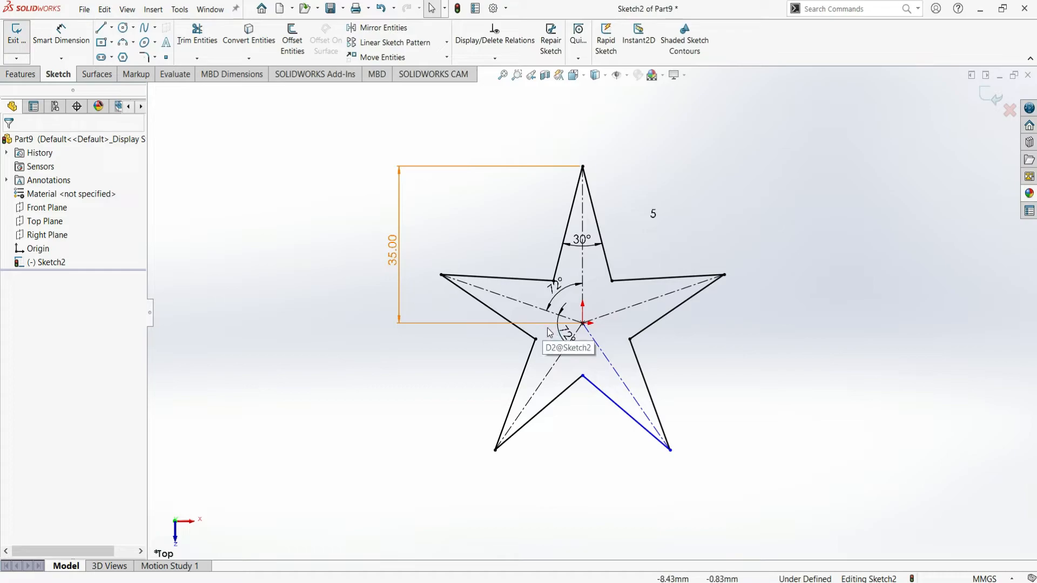
# - Dimension the length of the lower-right point's inner edge, placed below the edge
pyautogui.click(61, 32)
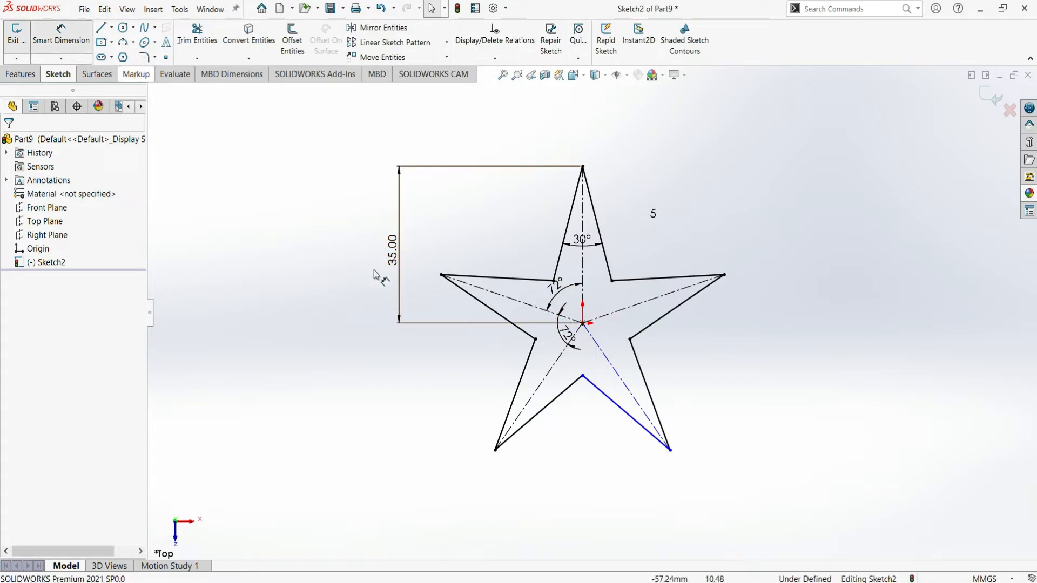
pyautogui.click(604, 428)
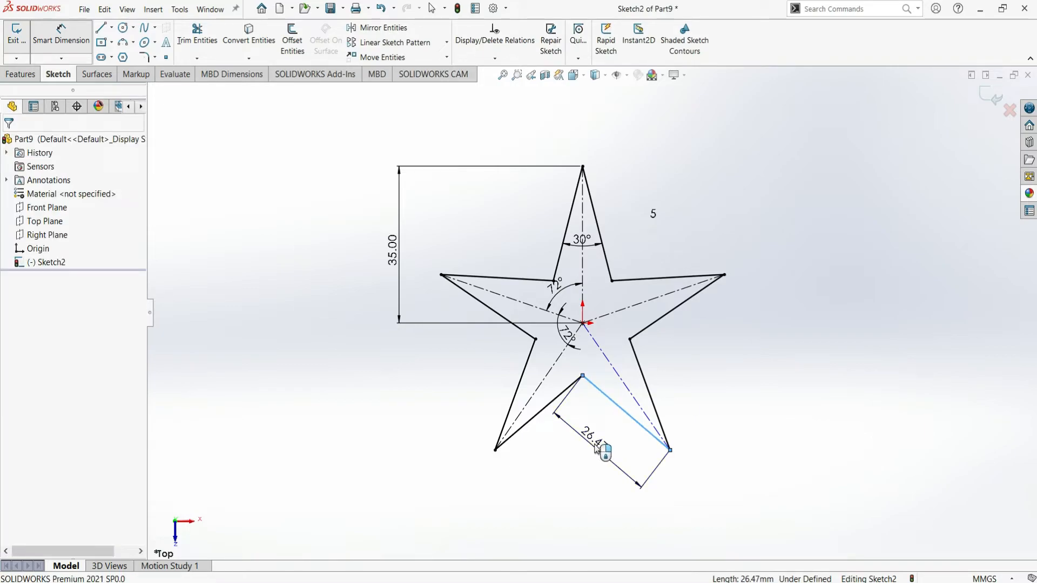
pyautogui.click(596, 448)
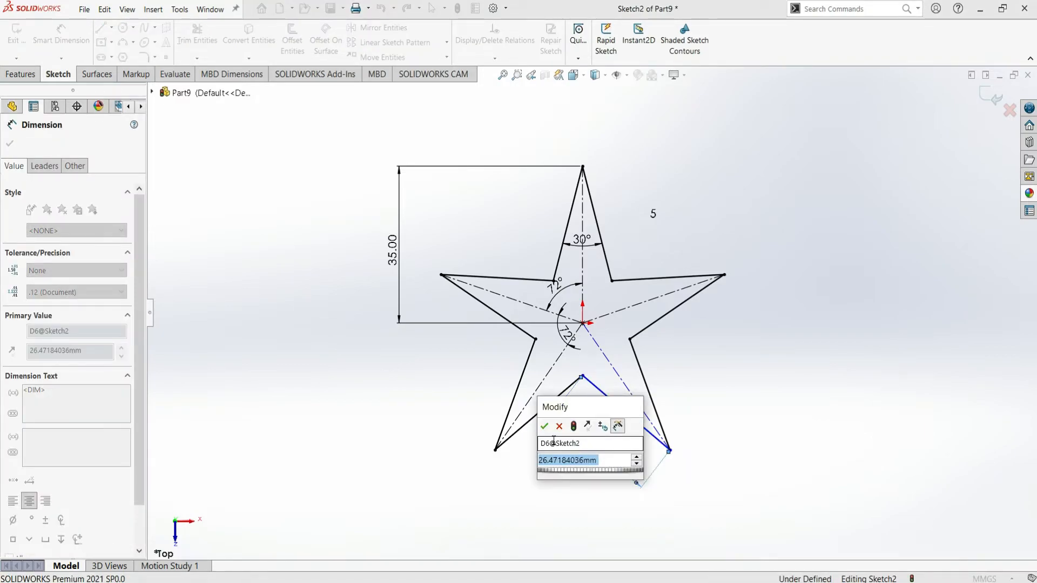
pyautogui.click(543, 430)
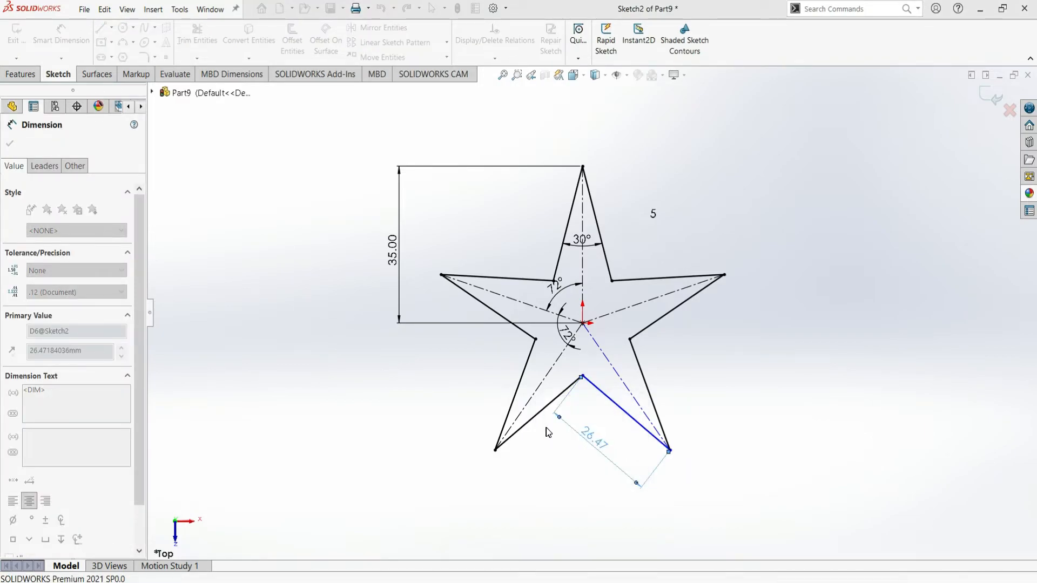
# - Dimension the angle between the upper-right and lower-right centerlines
pyautogui.click(614, 314)
pyautogui.click(602, 349)
pyautogui.click(621, 339)
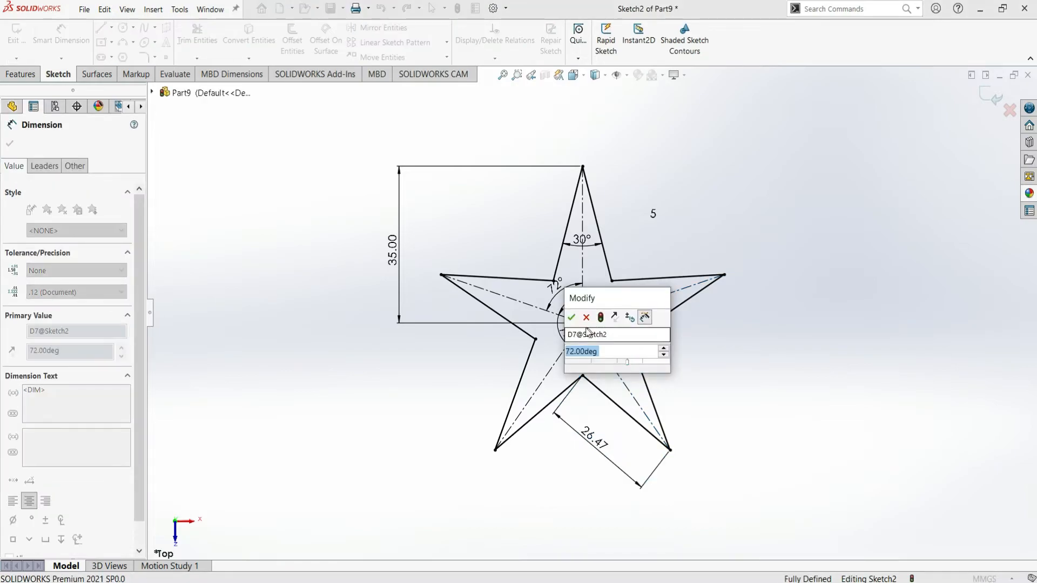
pyautogui.click(572, 318)
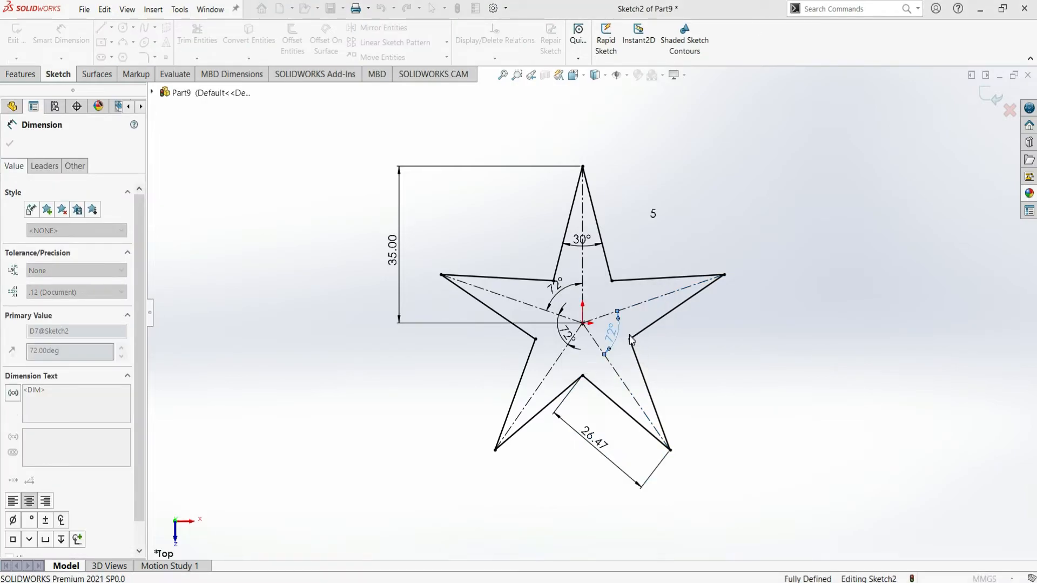
pyautogui.click(679, 347)
pyautogui.press('Escape')
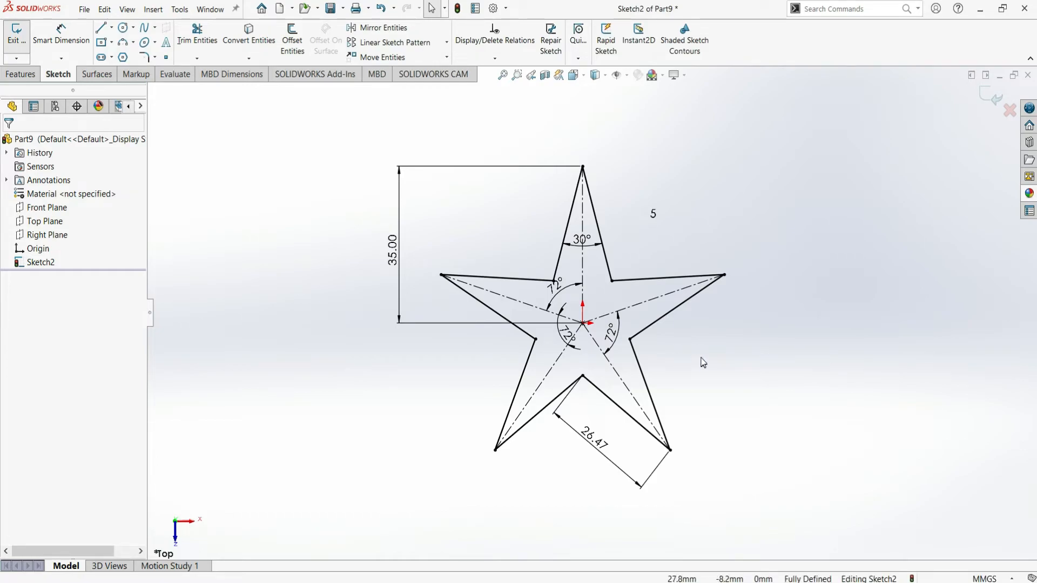
# - Extrude the star sketch 20 mm with a Mid Plane end condition and a 48-degree inward draft
pyautogui.click(22, 74)
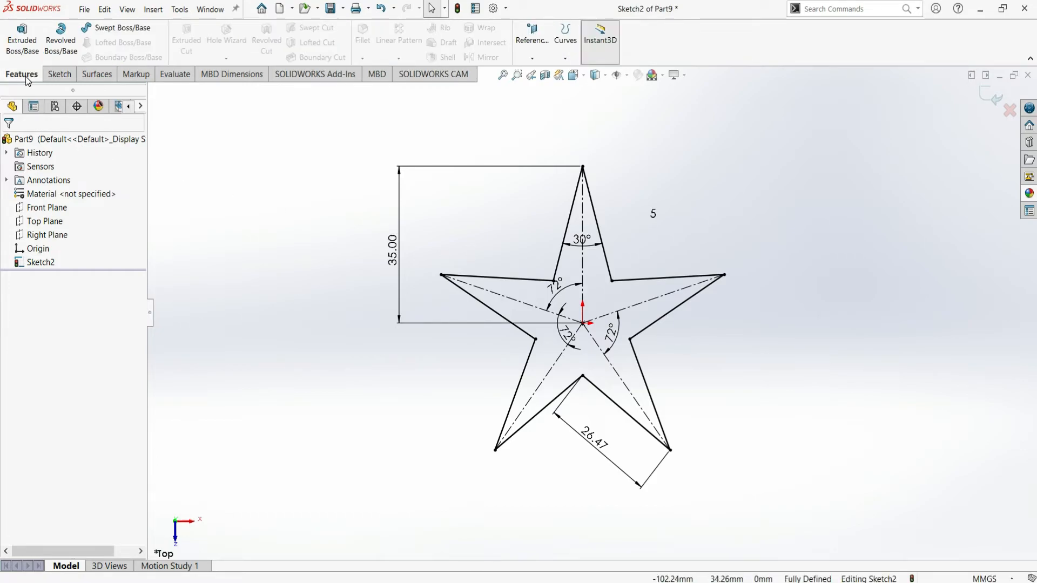
pyautogui.click(19, 42)
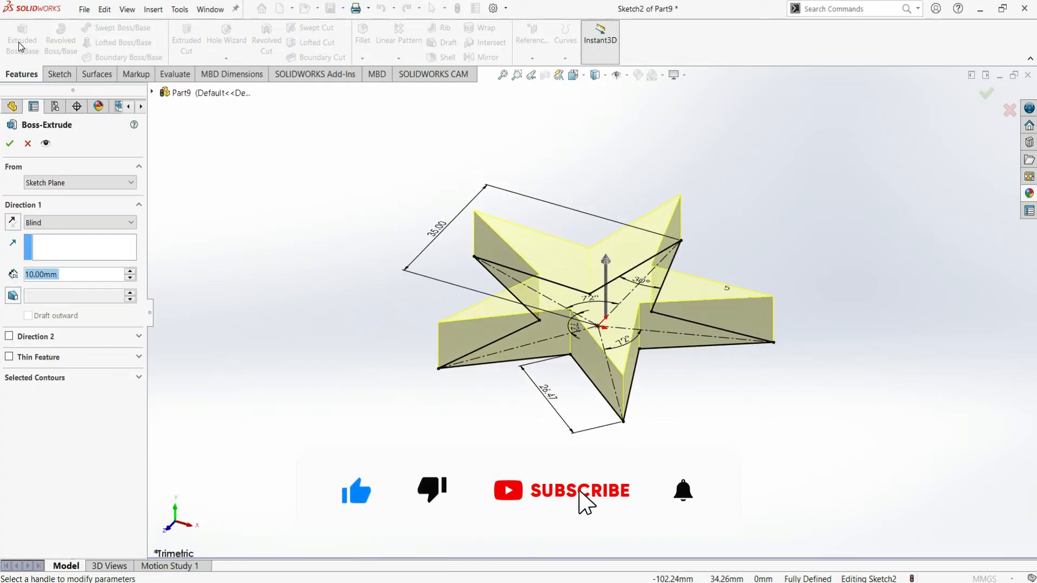
pyautogui.click(86, 224)
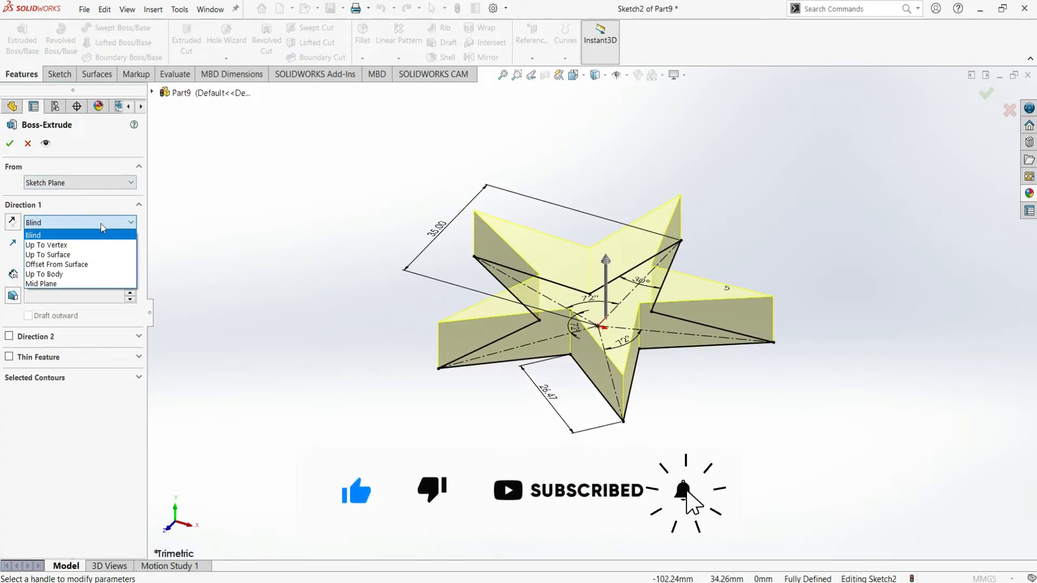
pyautogui.click(79, 281)
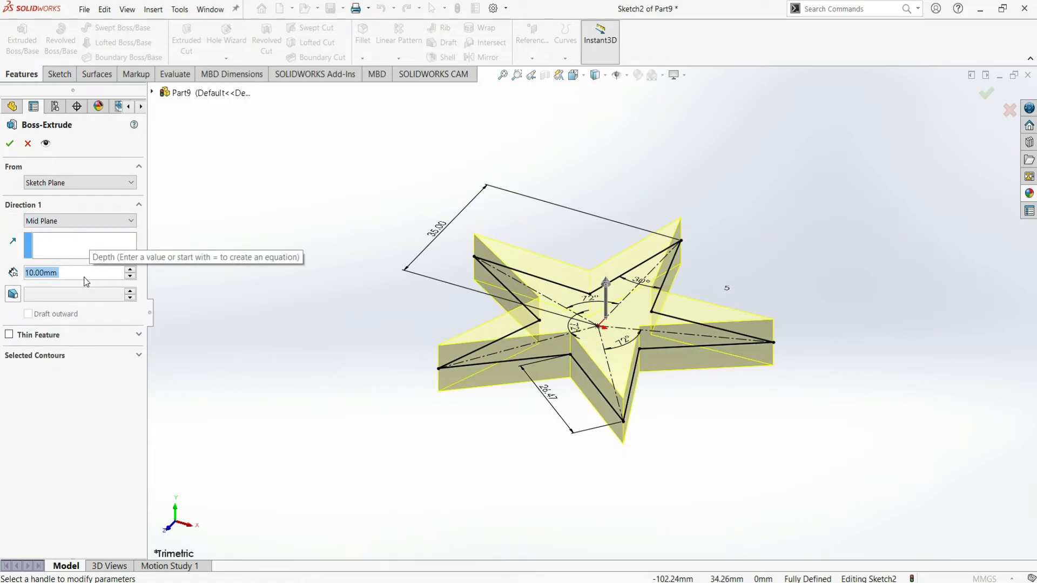
pyautogui.write('20')
pyautogui.press('Return')
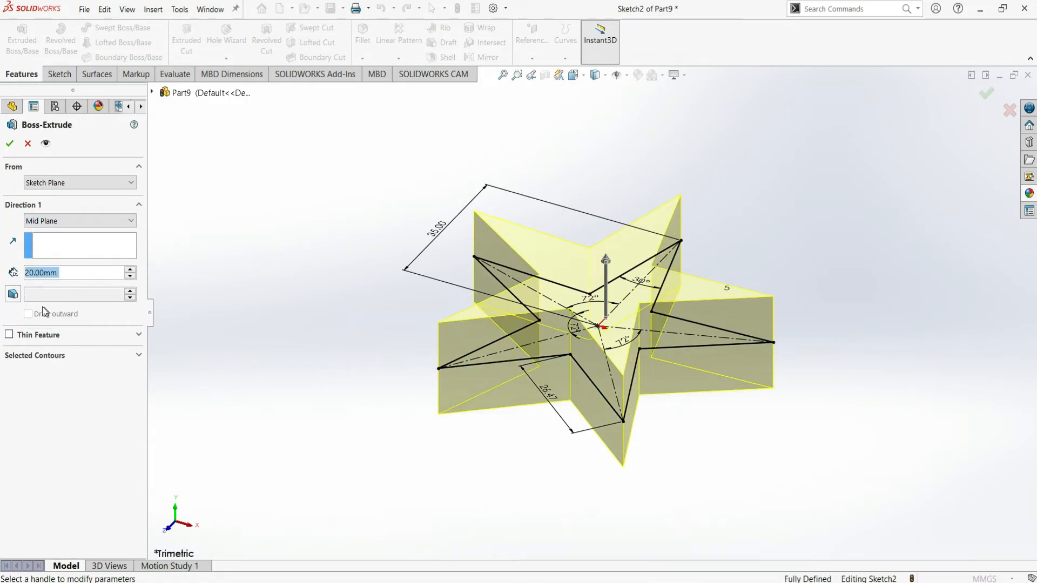
pyautogui.click(13, 299)
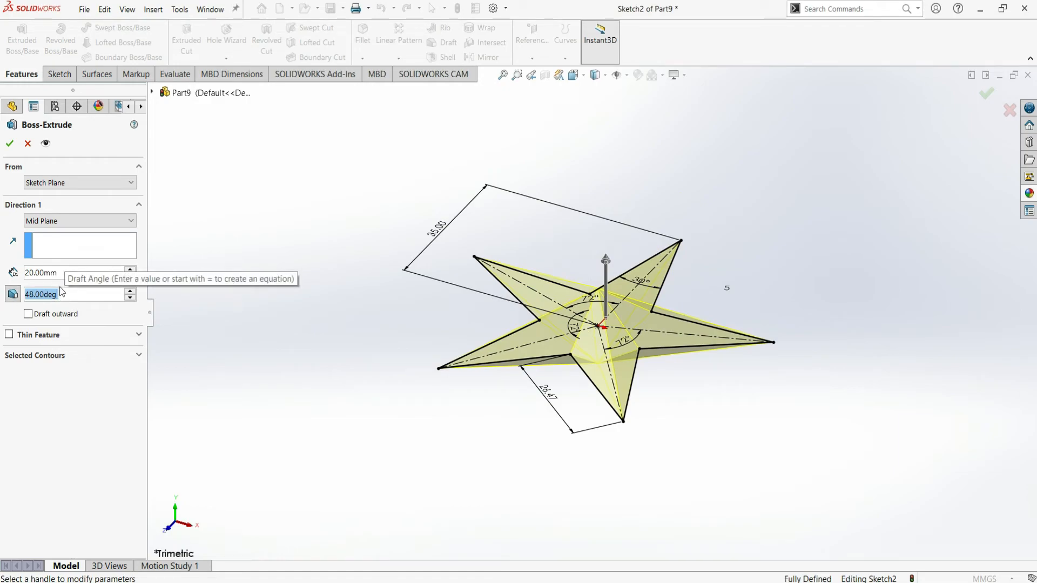
pyautogui.click(8, 144)
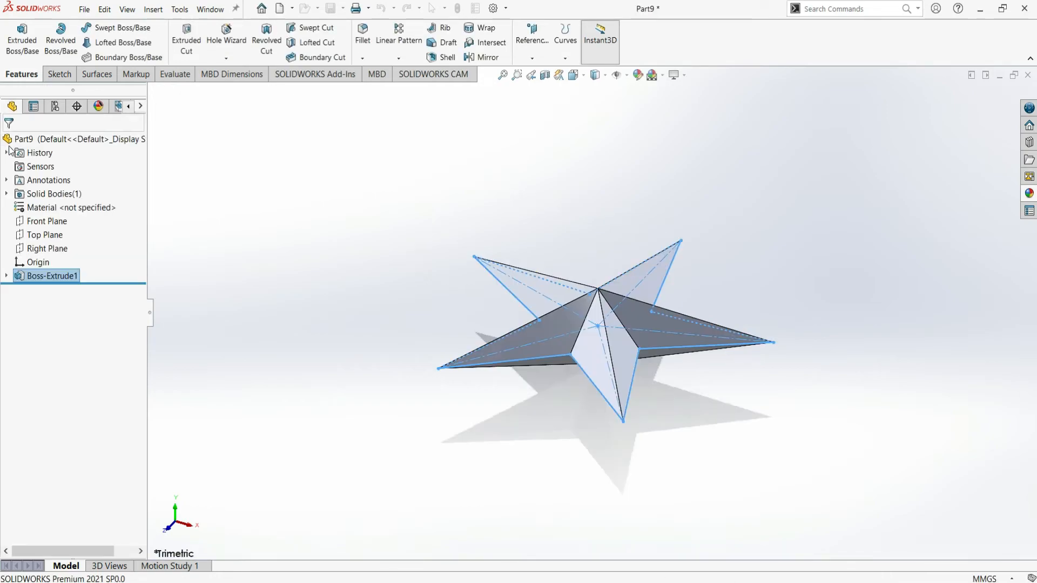
pyautogui.click(427, 270)
# - Apply an orange painted appearance to the whole star part
pyautogui.moveTo(799, 231); pyautogui.dragTo(762, 340, button='middle')
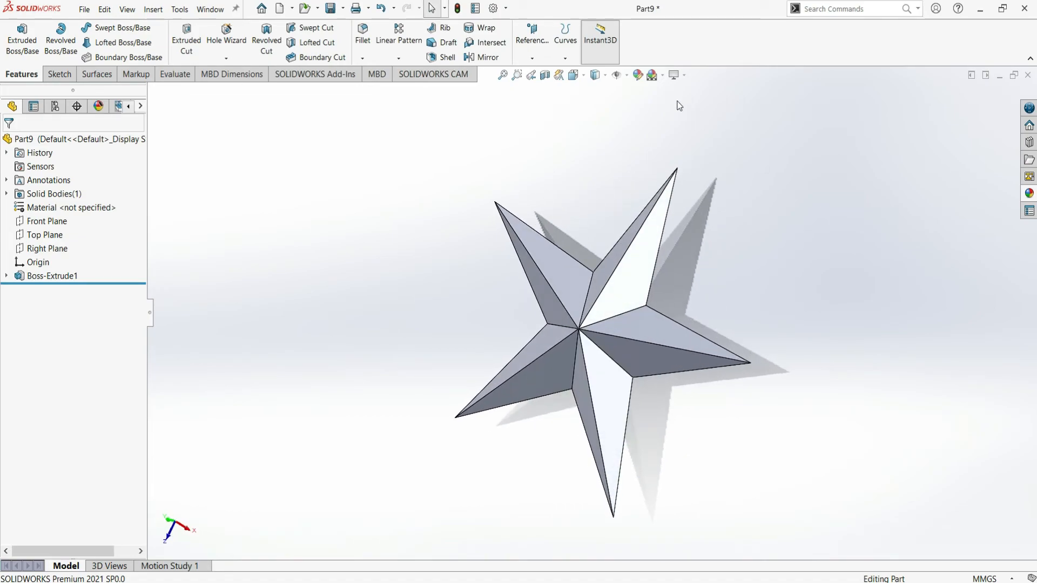
pyautogui.click(1030, 193)
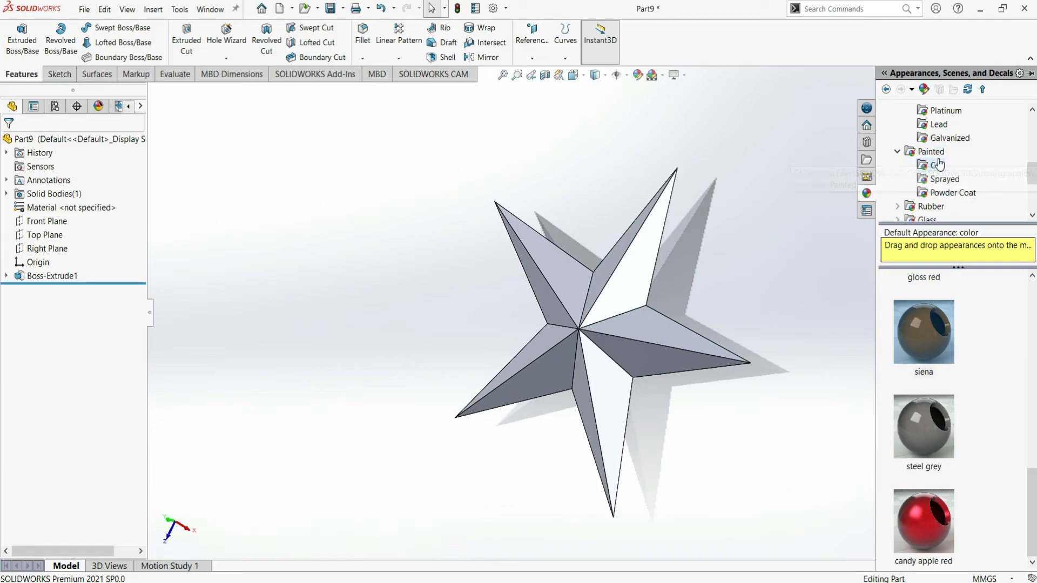
pyautogui.doubleClick(930, 336)
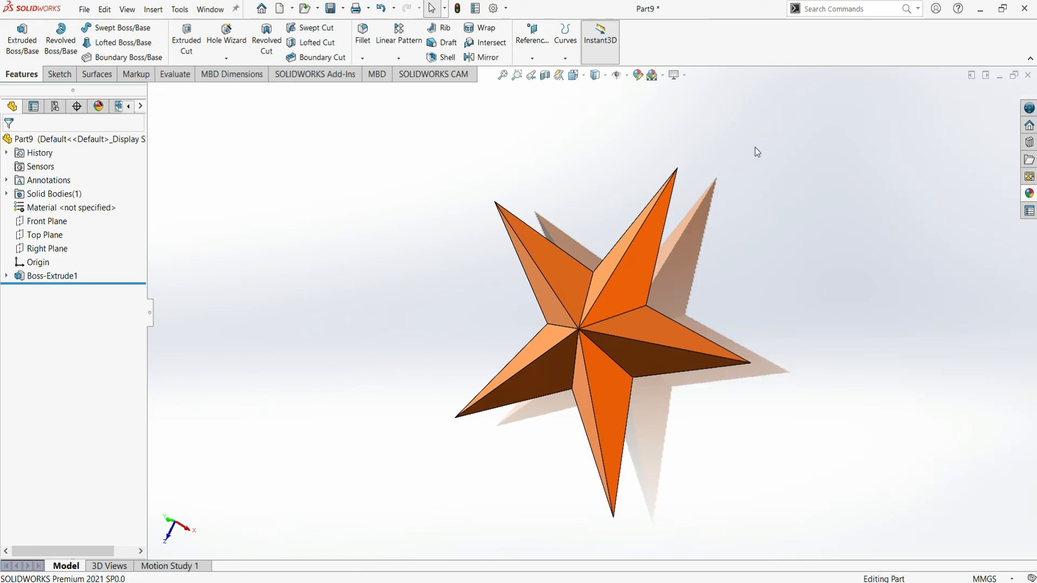
# - Change the scene to a plain white background without floor shadows
pyautogui.click(676, 75)
pyautogui.click(652, 75)
pyautogui.click(669, 104)
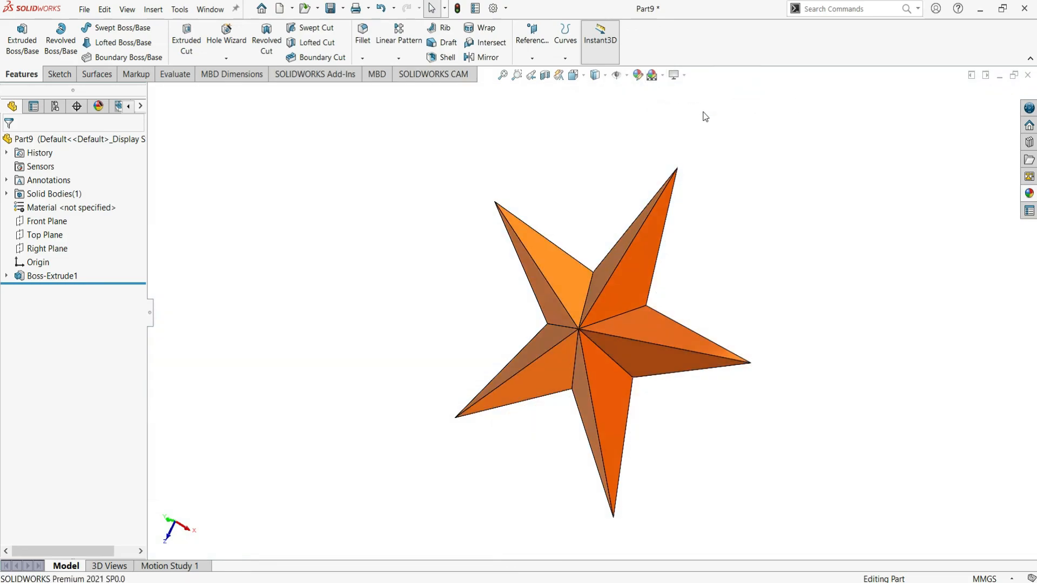
pyautogui.moveTo(776, 308); pyautogui.dragTo(826, 322, button='middle')
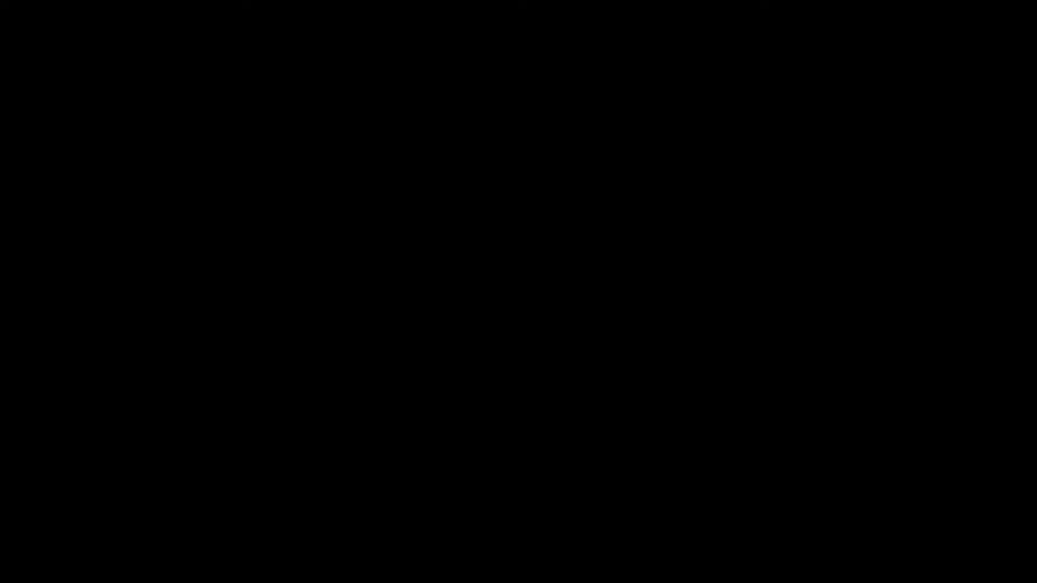